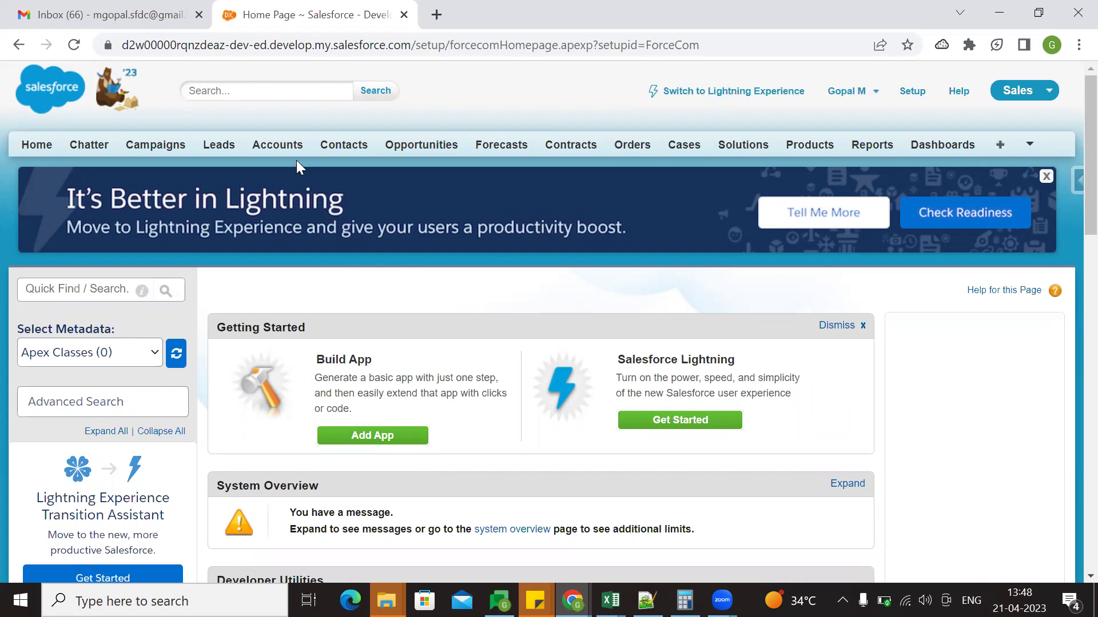
Open the Accounts home page in a separate browser page and display the All Accounts list view
{"action": "middle_click", "coordinate": [277, 144]}
{"action": "left_click", "coordinate": [526, 14]}
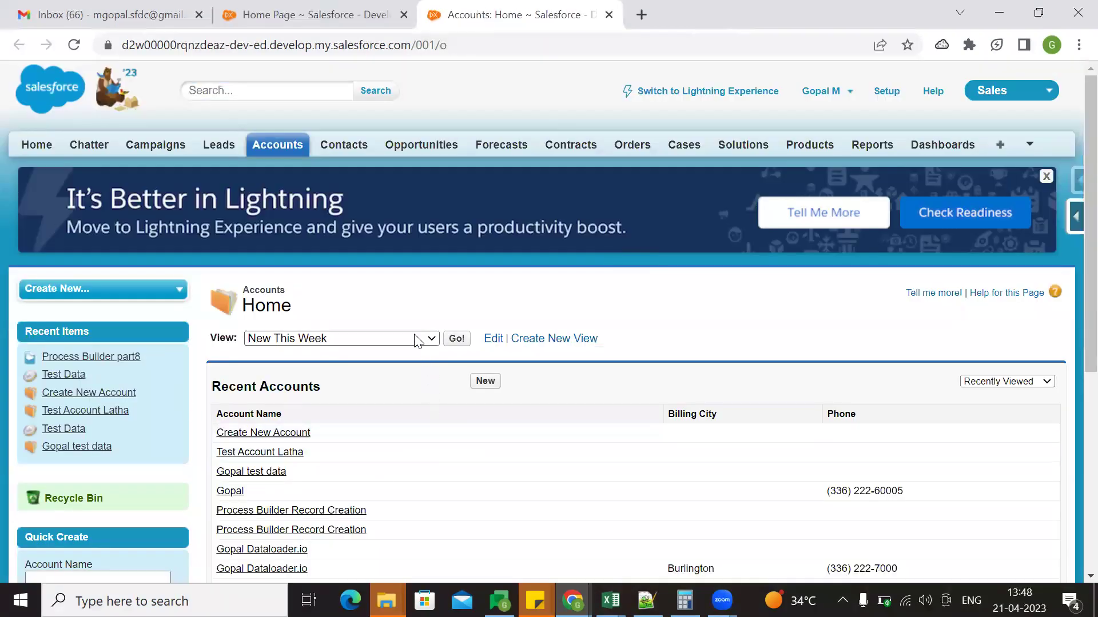
{"action": "left_click", "coordinate": [416, 339]}
{"action": "left_click", "coordinate": [335, 354]}
{"action": "left_click", "coordinate": [455, 339]}
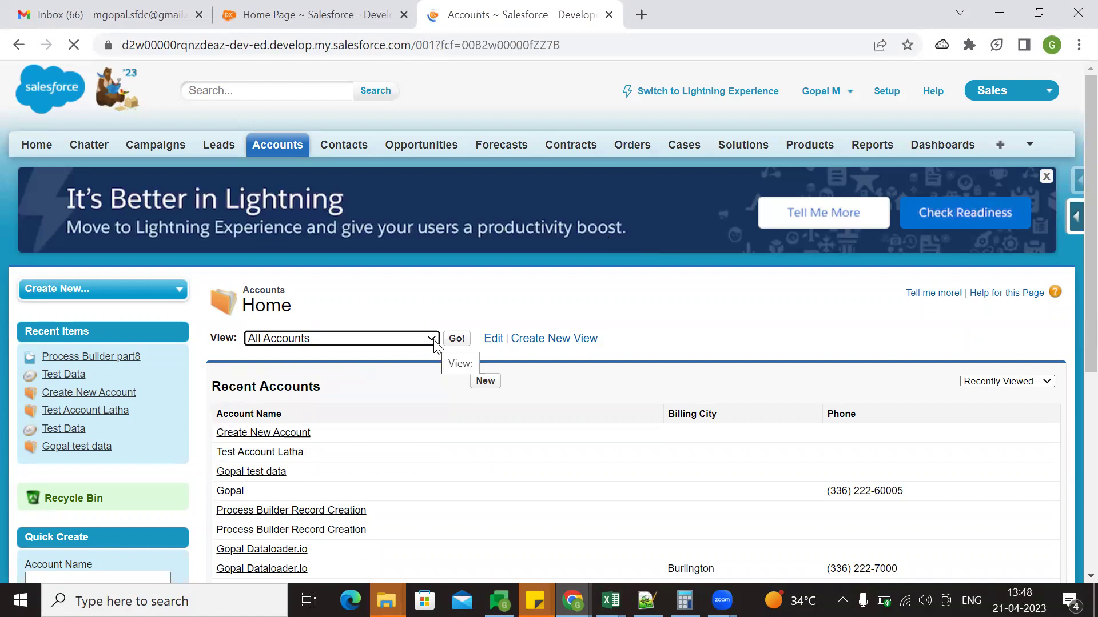
{"action": "scroll", "coordinate": [466, 497], "scroll_direction": "down", "scroll_amount": 3}
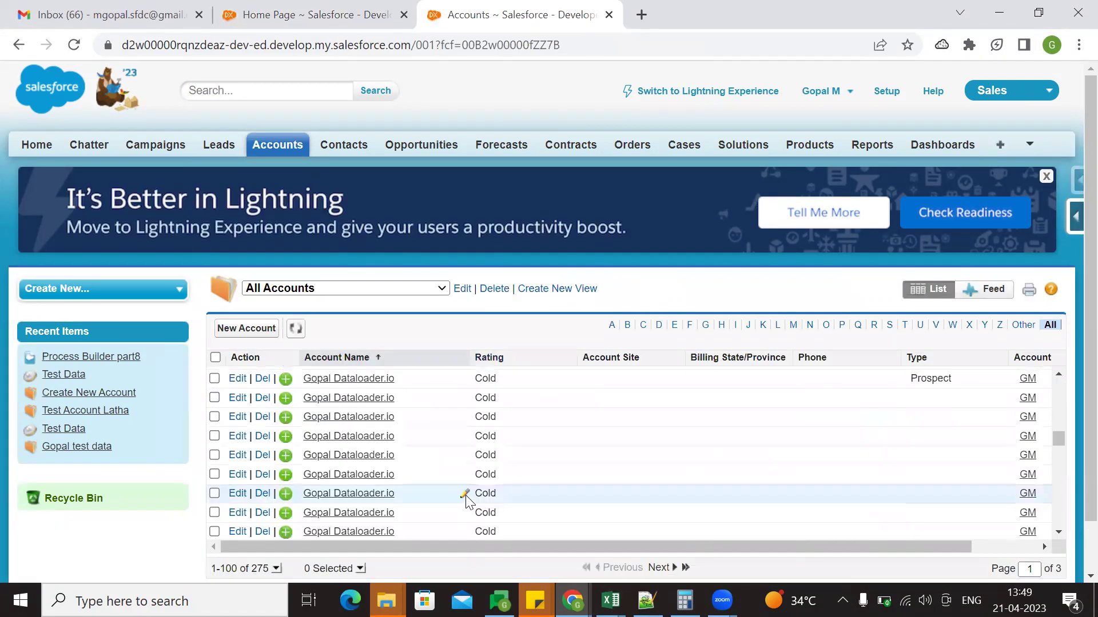
{"action": "scroll", "coordinate": [538, 451], "scroll_direction": "up", "scroll_amount": 3}
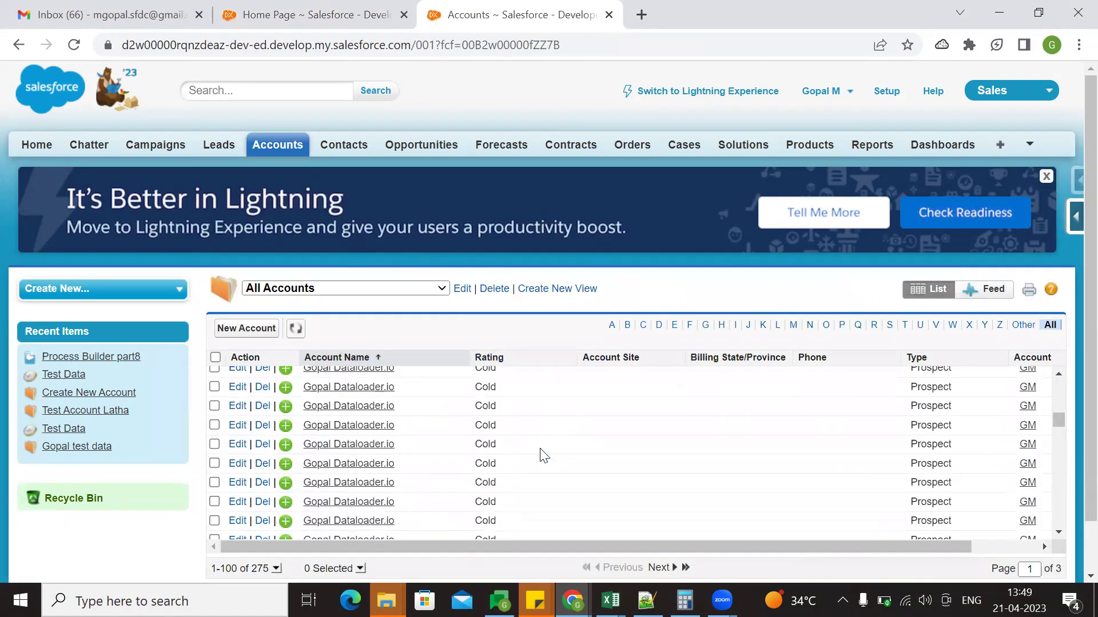
Open the Account object's field list from the Accounts page and review the Account Fields page
{"action": "left_click", "coordinate": [1073, 217]}
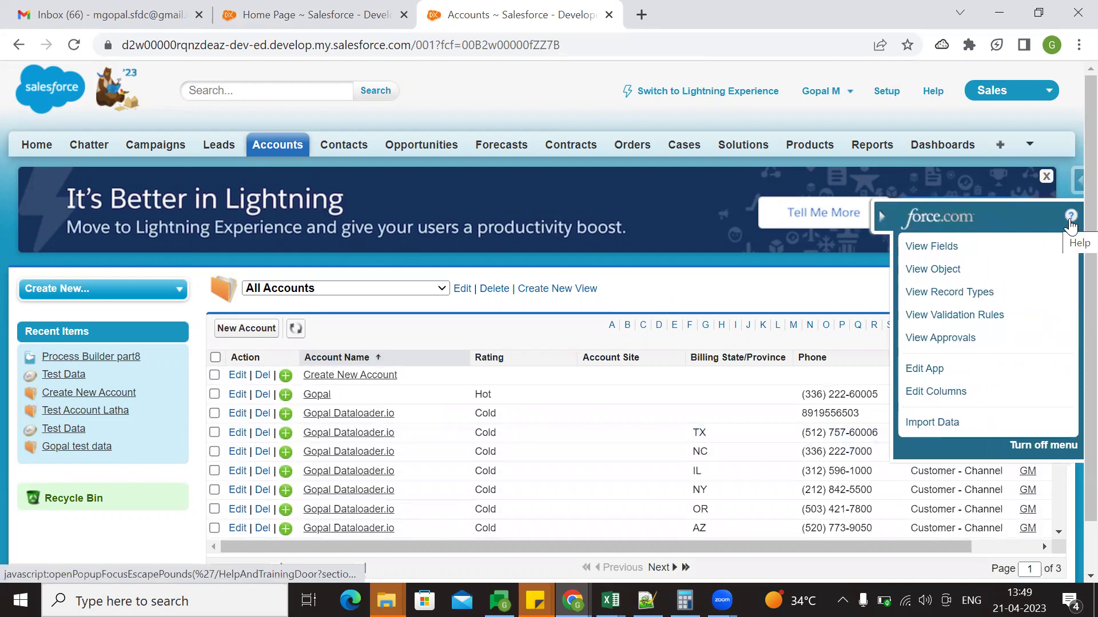
{"action": "left_click", "coordinate": [935, 247]}
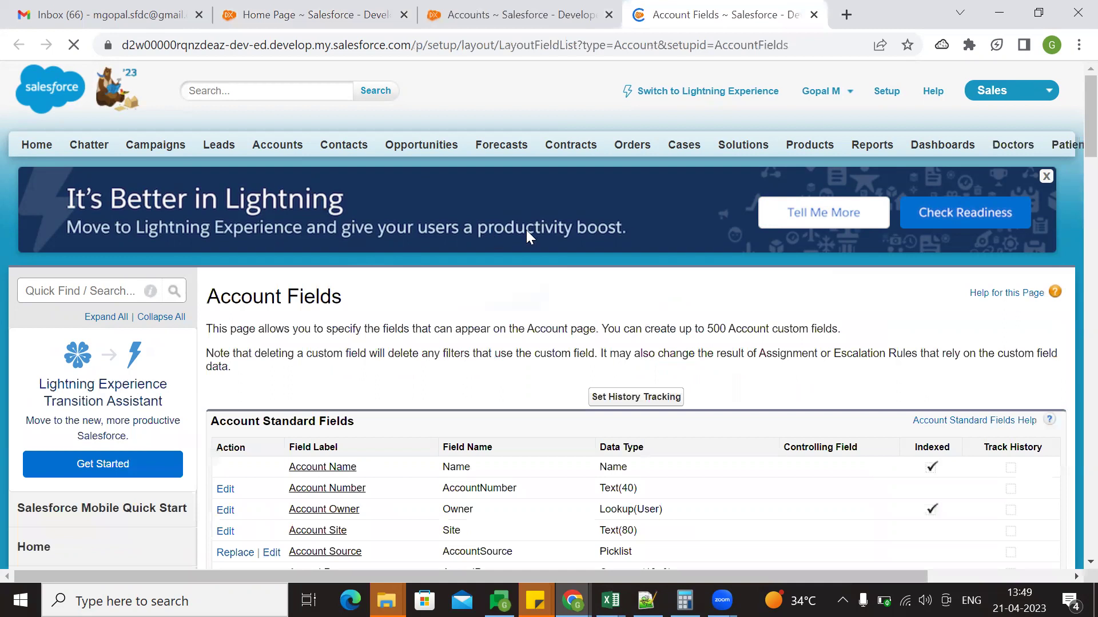
{"action": "scroll", "coordinate": [497, 280], "scroll_direction": "down", "scroll_amount": 2}
{"action": "scroll", "coordinate": [497, 279], "scroll_direction": "up", "scroll_amount": 1}
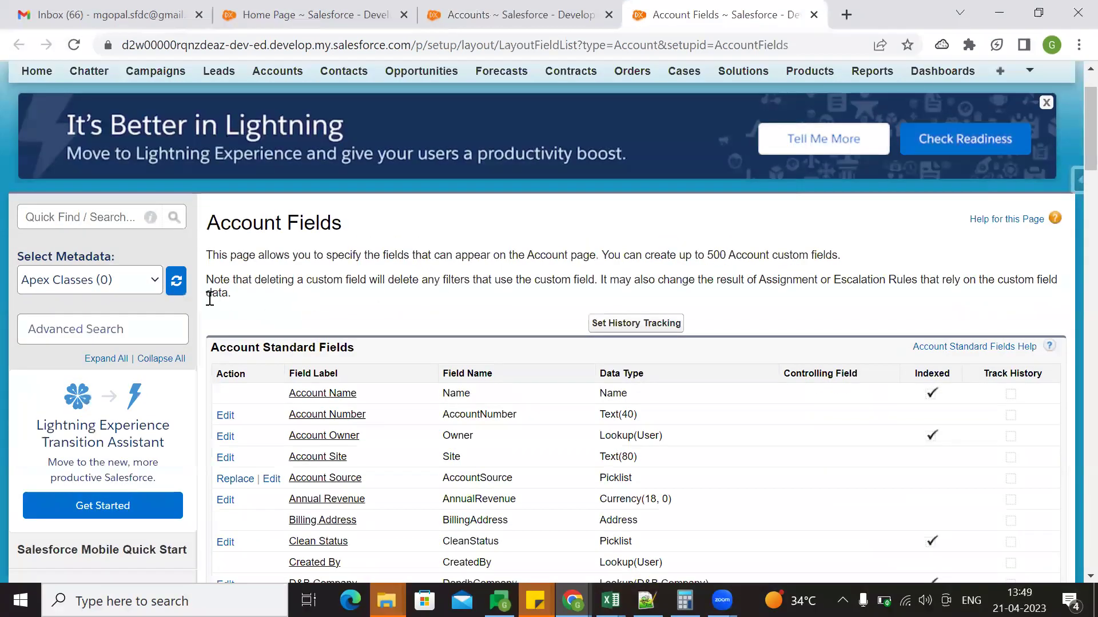
{"action": "scroll", "coordinate": [210, 297], "scroll_direction": "up", "scroll_amount": 2}
{"action": "triple_click", "coordinate": [346, 297]}
{"action": "left_click", "coordinate": [445, 303]}
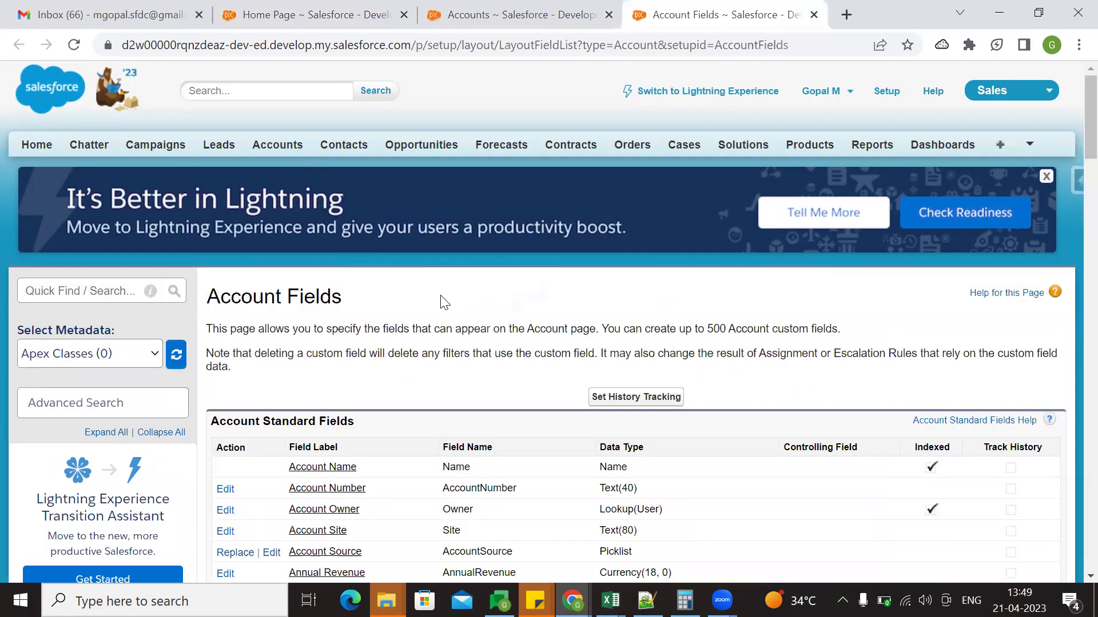
Switch to Lightning Experience and enlarge the browser's page zoom
{"action": "left_click", "coordinate": [723, 87]}
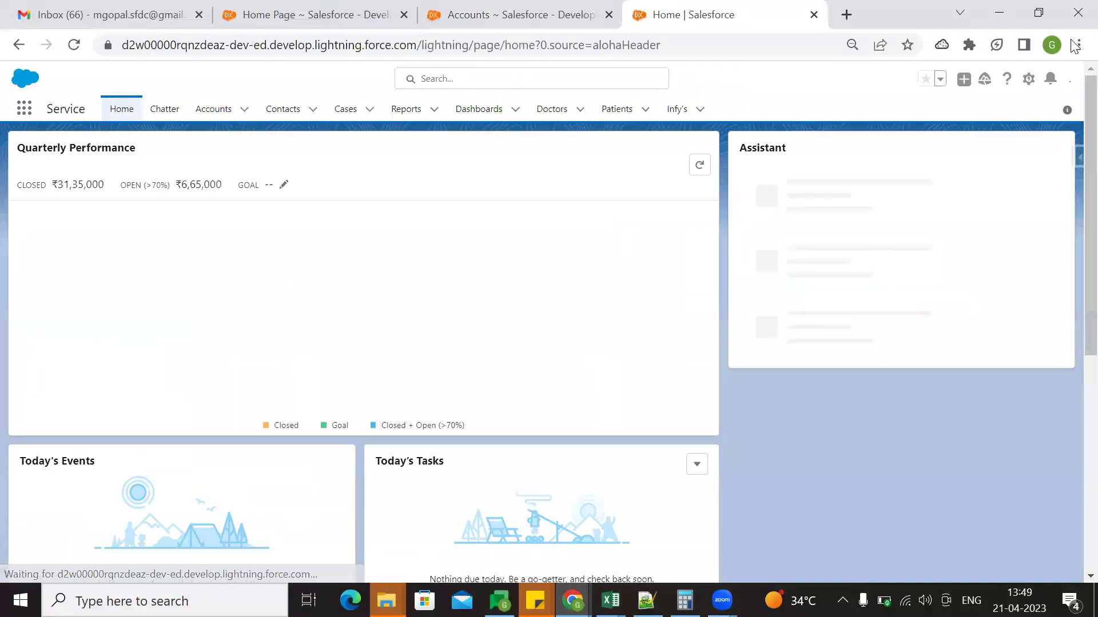
{"action": "left_click", "coordinate": [1075, 46]}
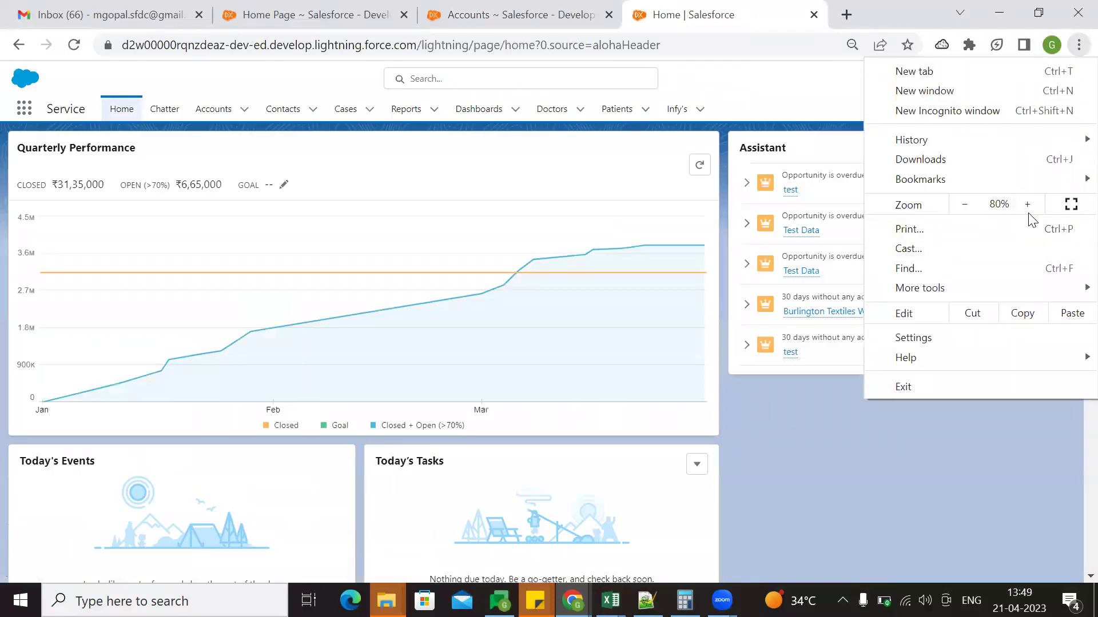
{"action": "left_click", "coordinate": [1028, 204]}
{"action": "left_click", "coordinate": [585, 196]}
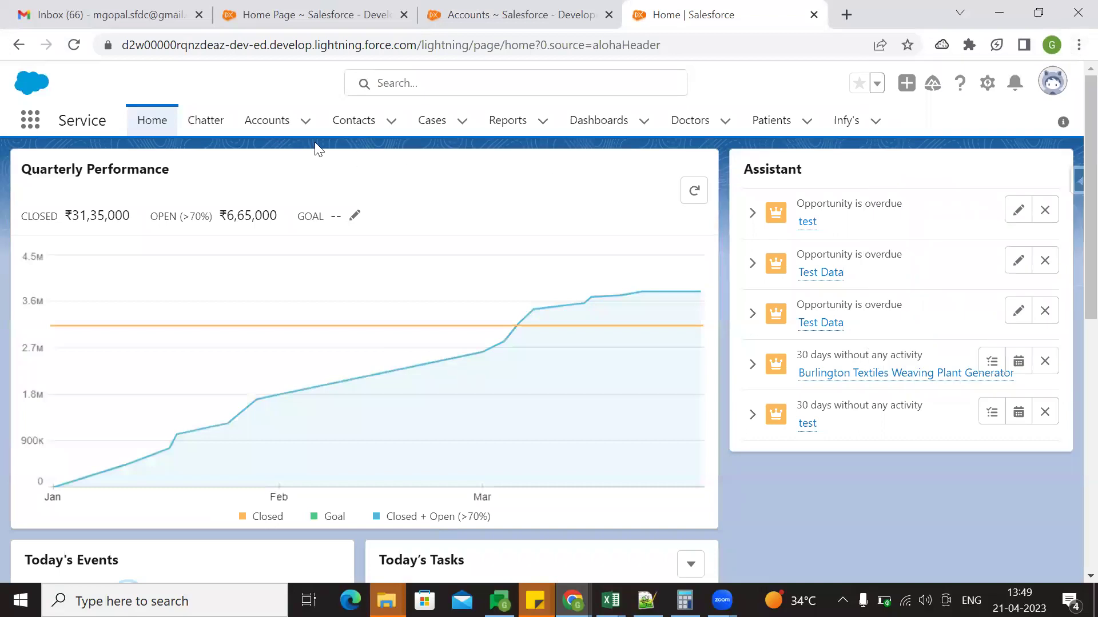
Go from the Accounts list to the Account object's fields and relationships, and open its history tracking settings
{"action": "left_click", "coordinate": [258, 136]}
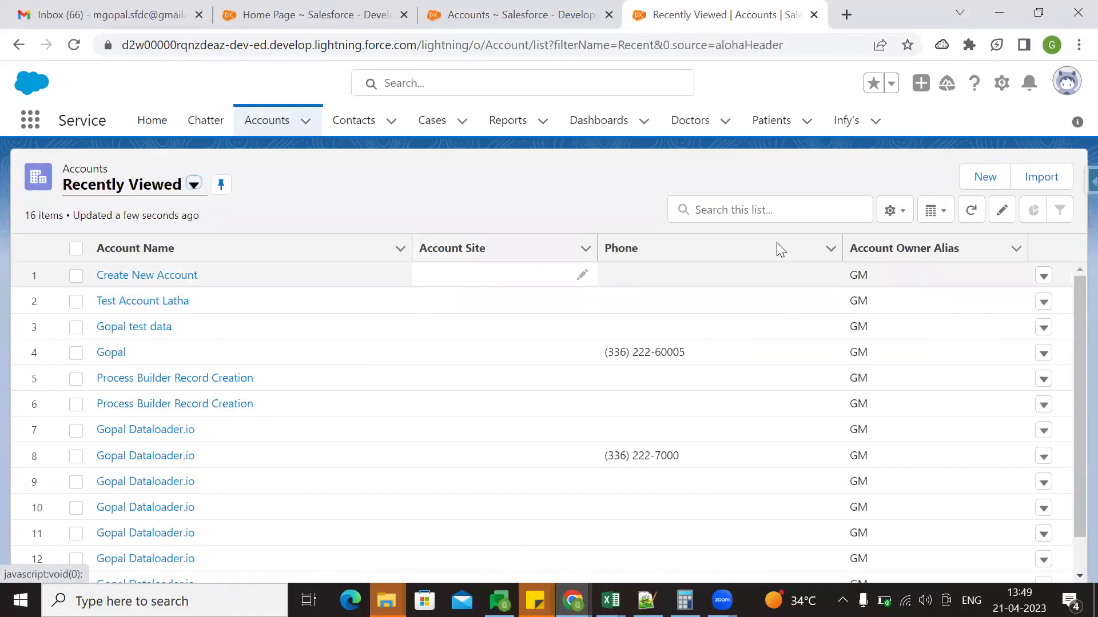
{"action": "left_click", "coordinate": [1001, 84]}
{"action": "left_click", "coordinate": [915, 275]}
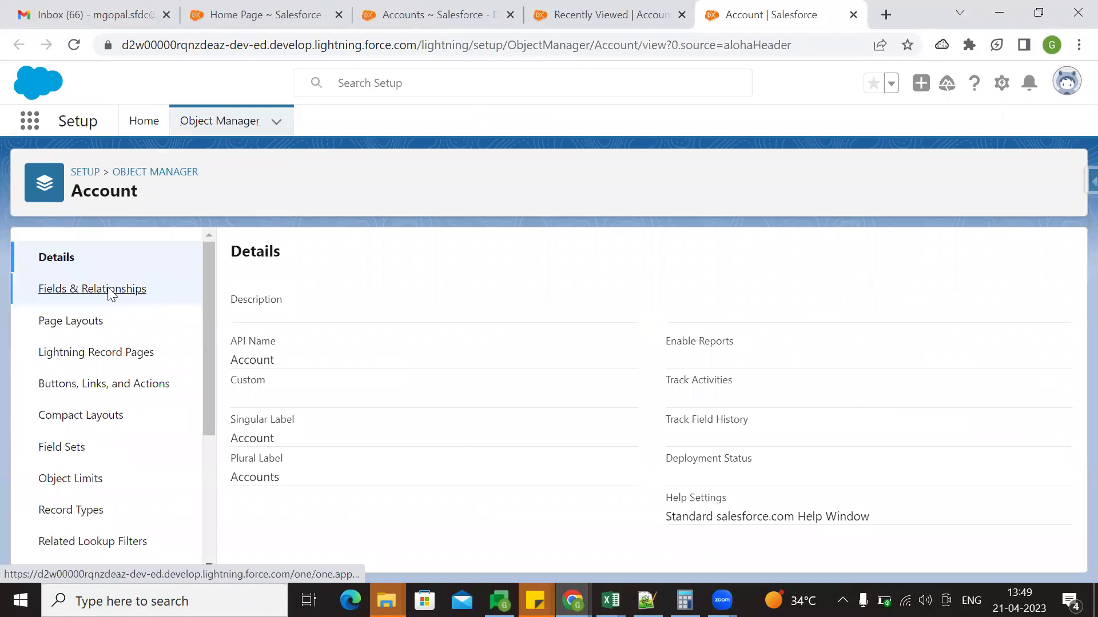
{"action": "left_click", "coordinate": [110, 293]}
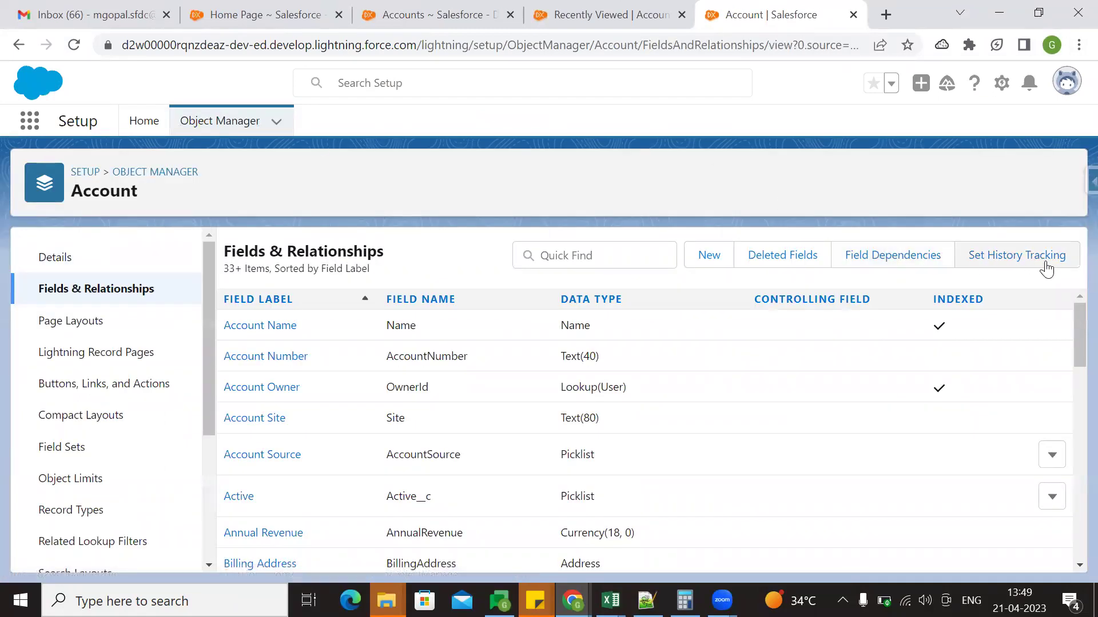
{"action": "left_click", "coordinate": [1020, 263]}
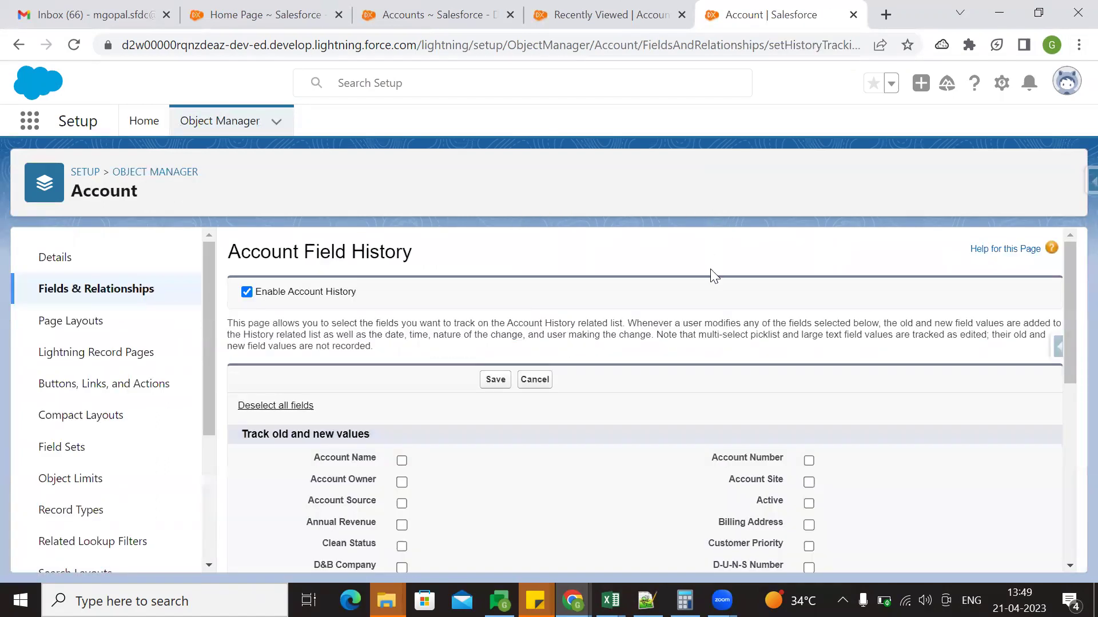
Disable Account History for the Account object and save the setting
{"action": "scroll", "coordinate": [713, 274], "scroll_direction": "down", "scroll_amount": 10}
{"action": "scroll", "coordinate": [704, 343], "scroll_direction": "up", "scroll_amount": 10}
{"action": "left_click", "coordinate": [246, 292]}
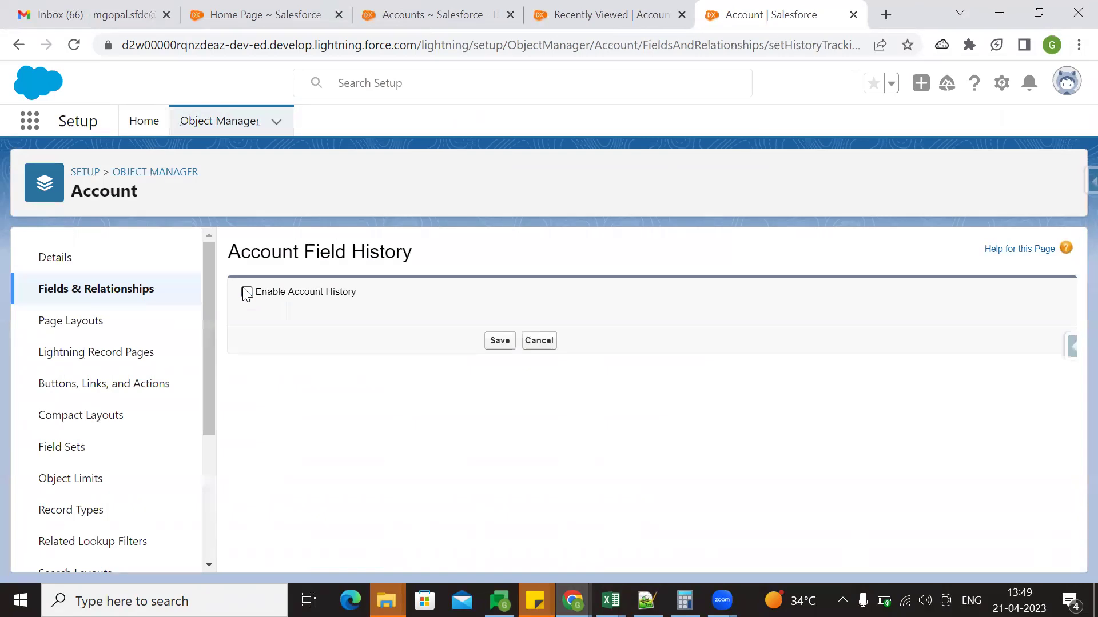
{"action": "left_click", "coordinate": [497, 341]}
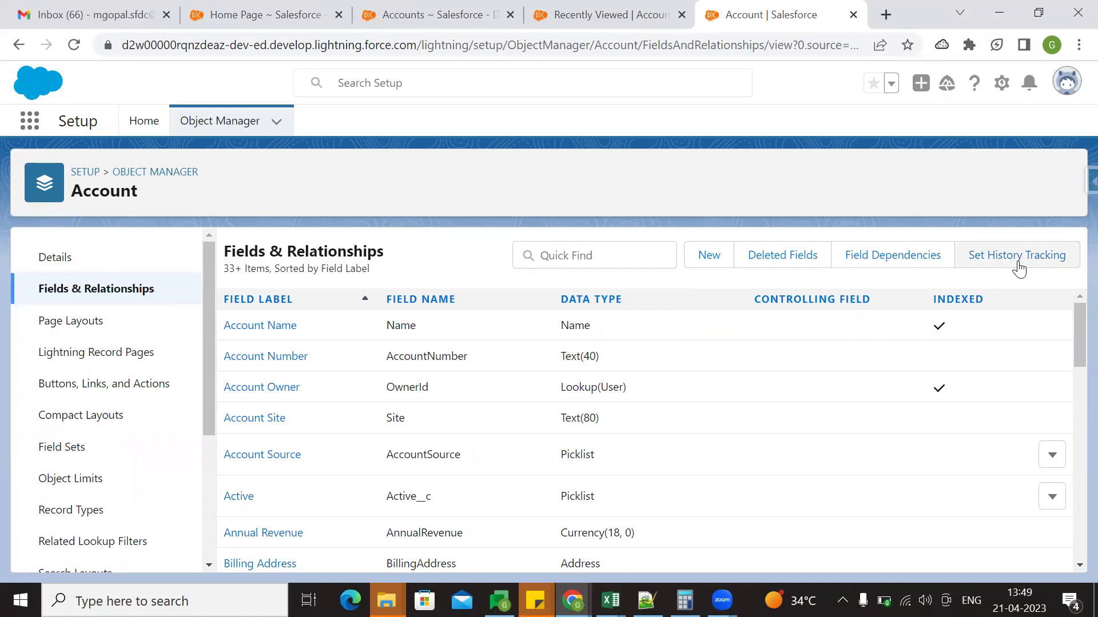
Reopen the Account history tracking settings, enable Account History and clear tracking for the Shipping Address field
{"action": "left_click", "coordinate": [1018, 269]}
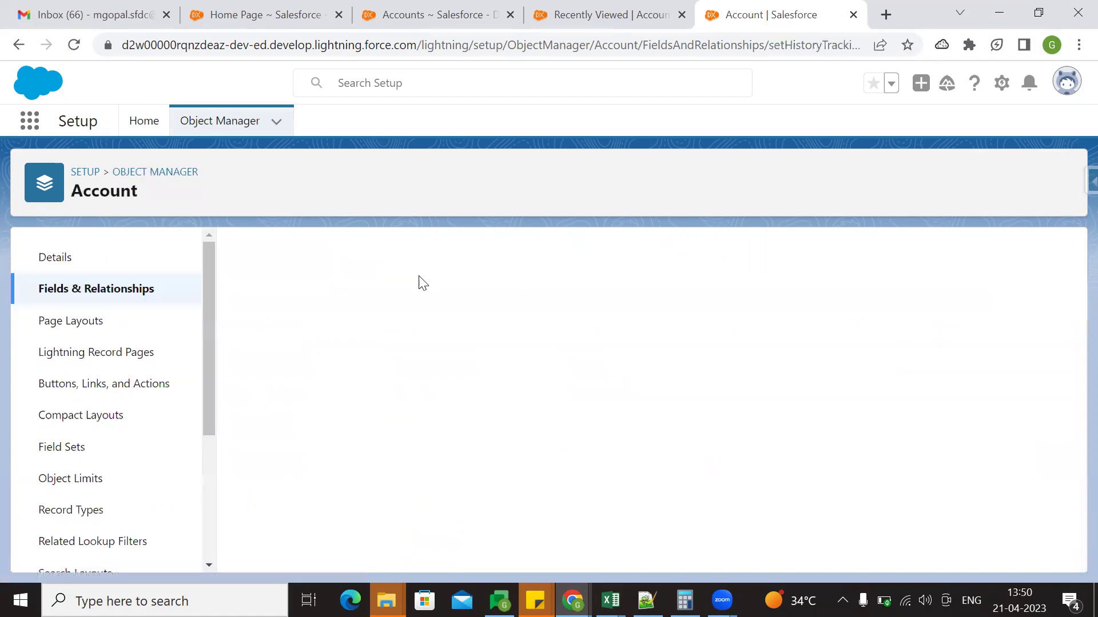
{"action": "left_click", "coordinate": [246, 293]}
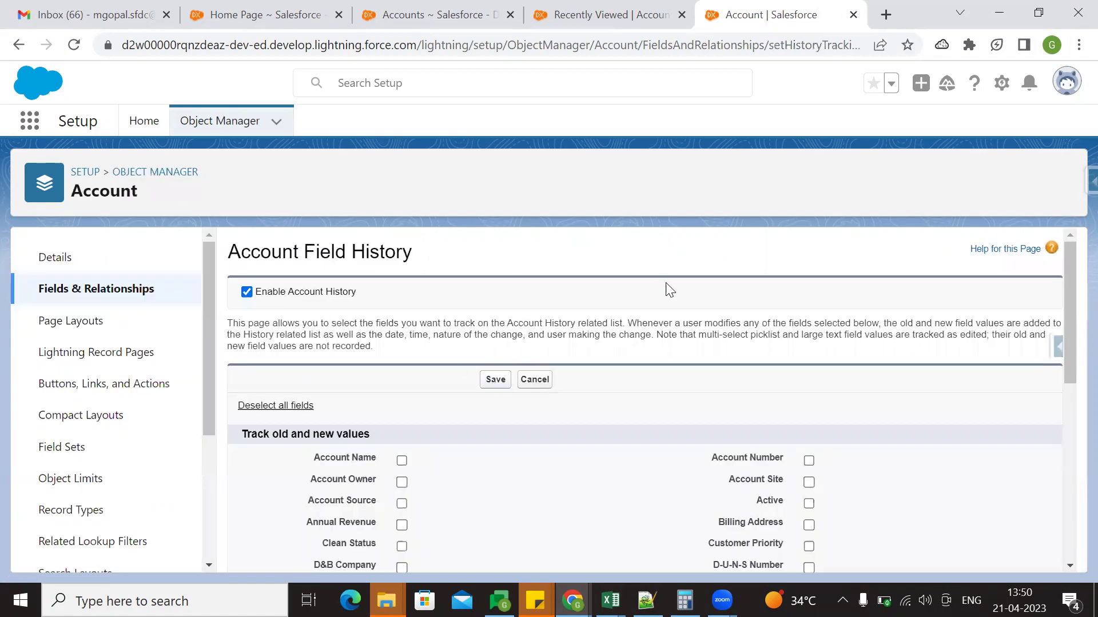
{"action": "scroll", "coordinate": [366, 275], "scroll_direction": "down", "scroll_amount": 6}
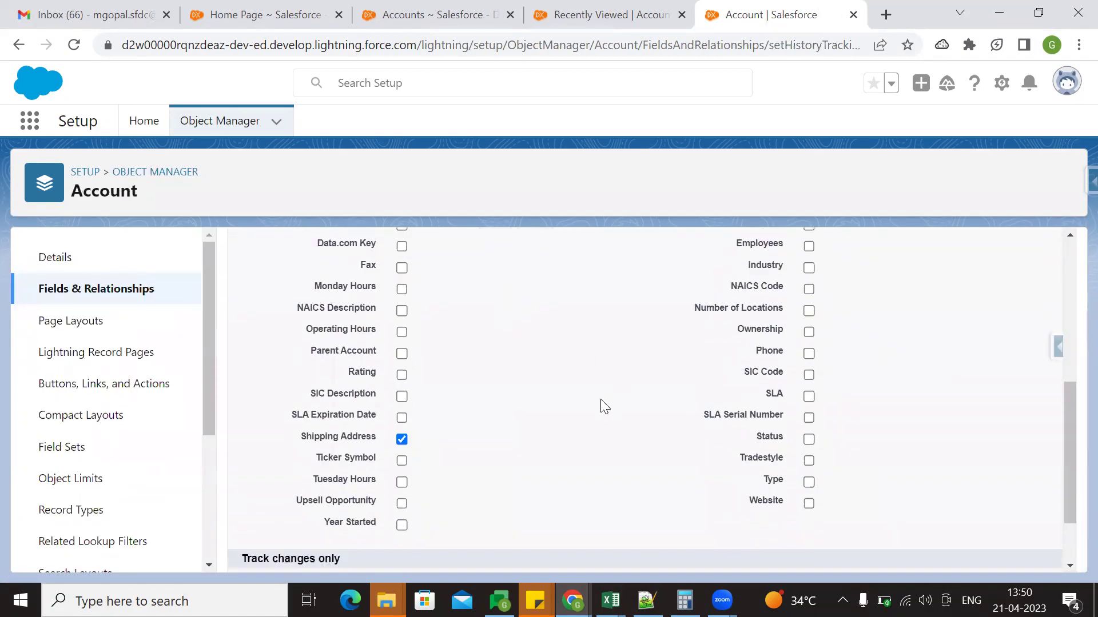
{"action": "left_click", "coordinate": [402, 439]}
{"action": "scroll", "coordinate": [674, 418], "scroll_direction": "down", "scroll_amount": 1}
{"action": "scroll", "coordinate": [641, 400], "scroll_direction": "down", "scroll_amount": 1}
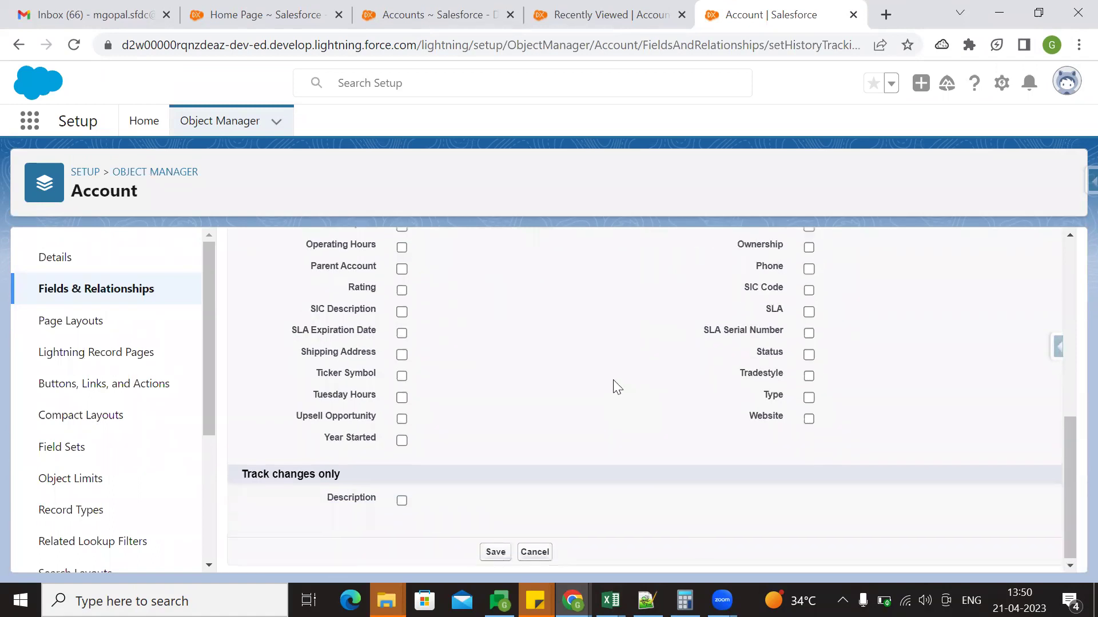
Select Account Number and Rating for tracking old and new values, and save the field history settings
{"action": "scroll", "coordinate": [658, 389], "scroll_direction": "up", "scroll_amount": 6}
{"action": "scroll", "coordinate": [681, 396], "scroll_direction": "down", "scroll_amount": 2}
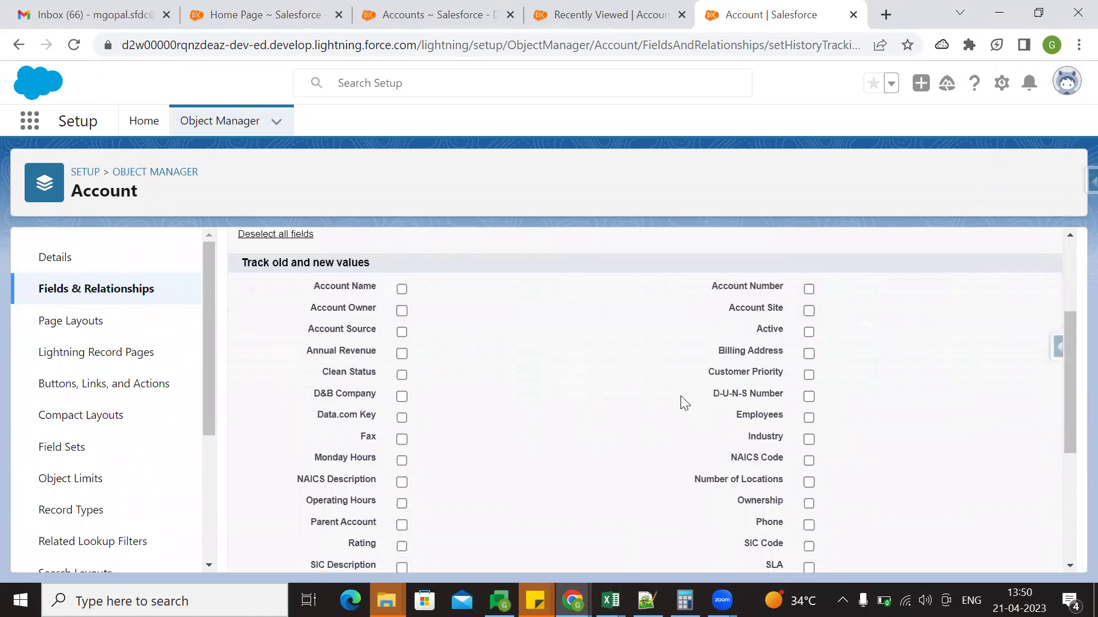
{"action": "left_click", "coordinate": [809, 290]}
{"action": "scroll", "coordinate": [562, 378], "scroll_direction": "down", "scroll_amount": 2}
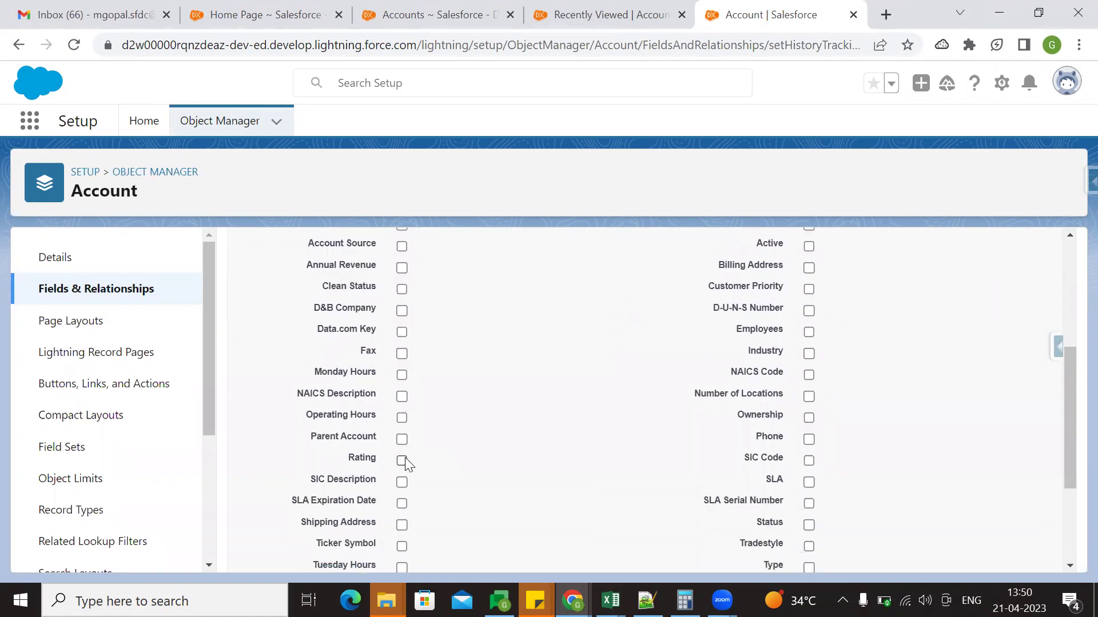
{"action": "scroll", "coordinate": [543, 455], "scroll_direction": "up", "scroll_amount": 2}
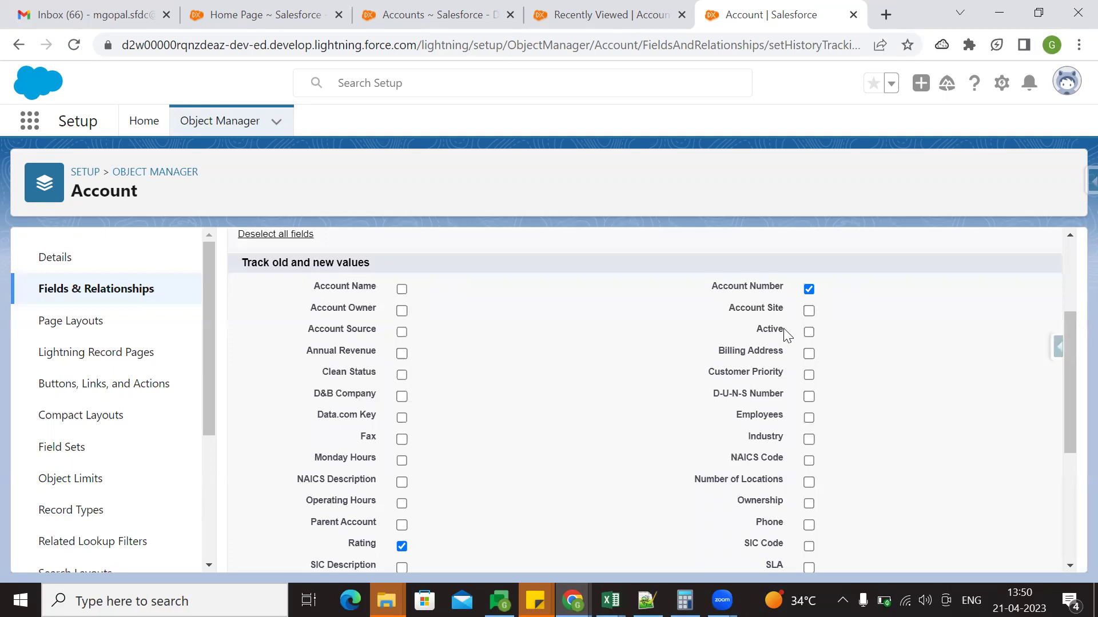
{"action": "scroll", "coordinate": [673, 356], "scroll_direction": "up", "scroll_amount": 3}
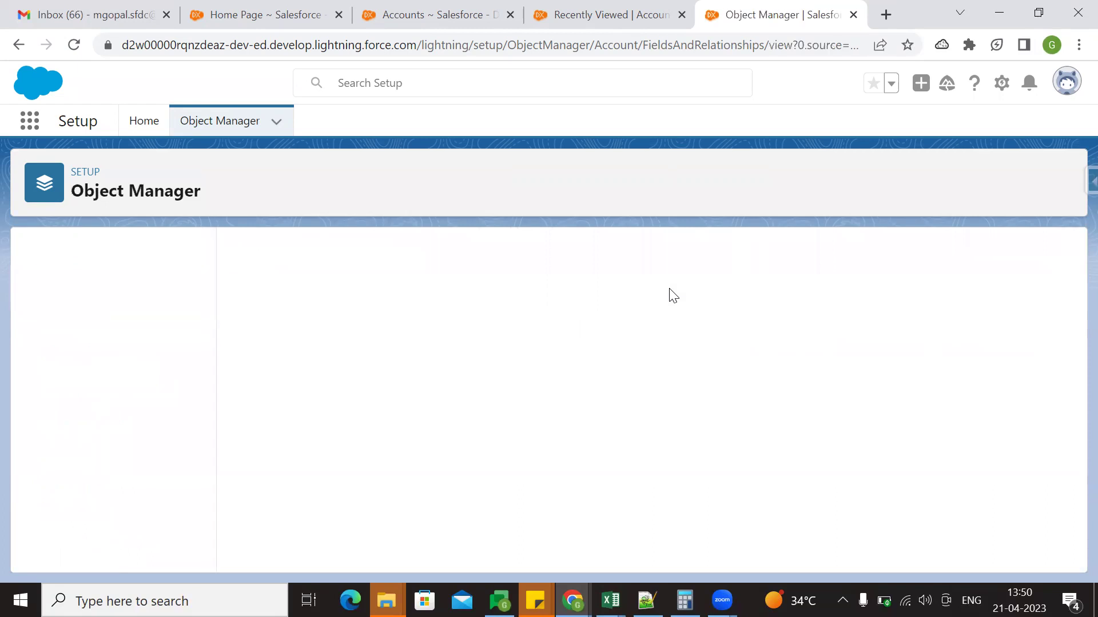
Return to the Recently Viewed accounts list, reload it and open the details of the fourth account
{"action": "left_click", "coordinate": [614, 15]}
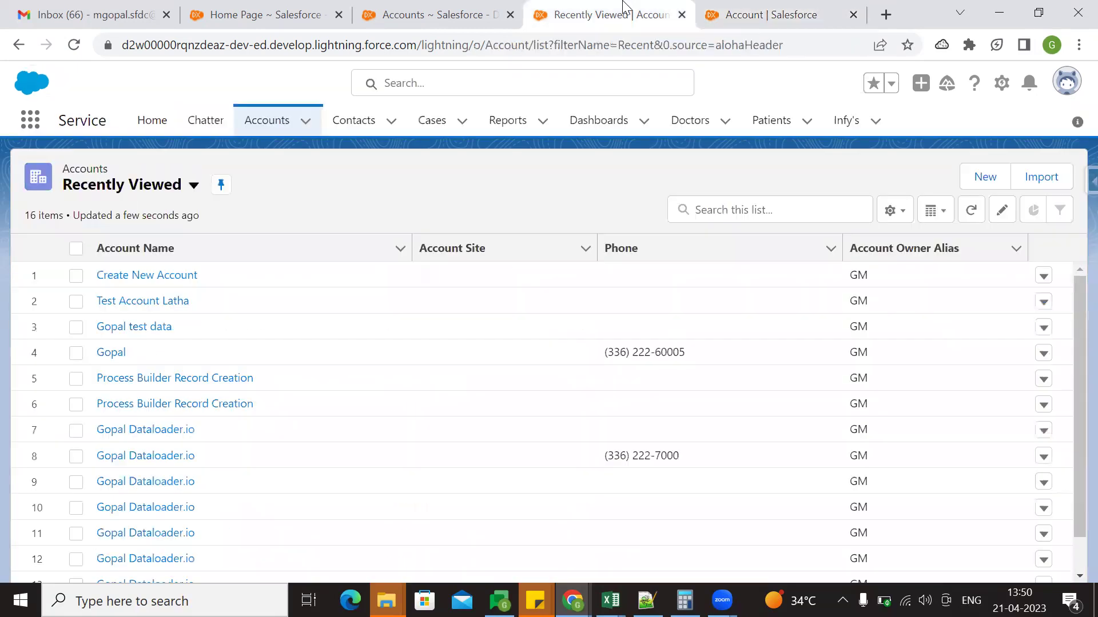
{"action": "left_click", "coordinate": [74, 45]}
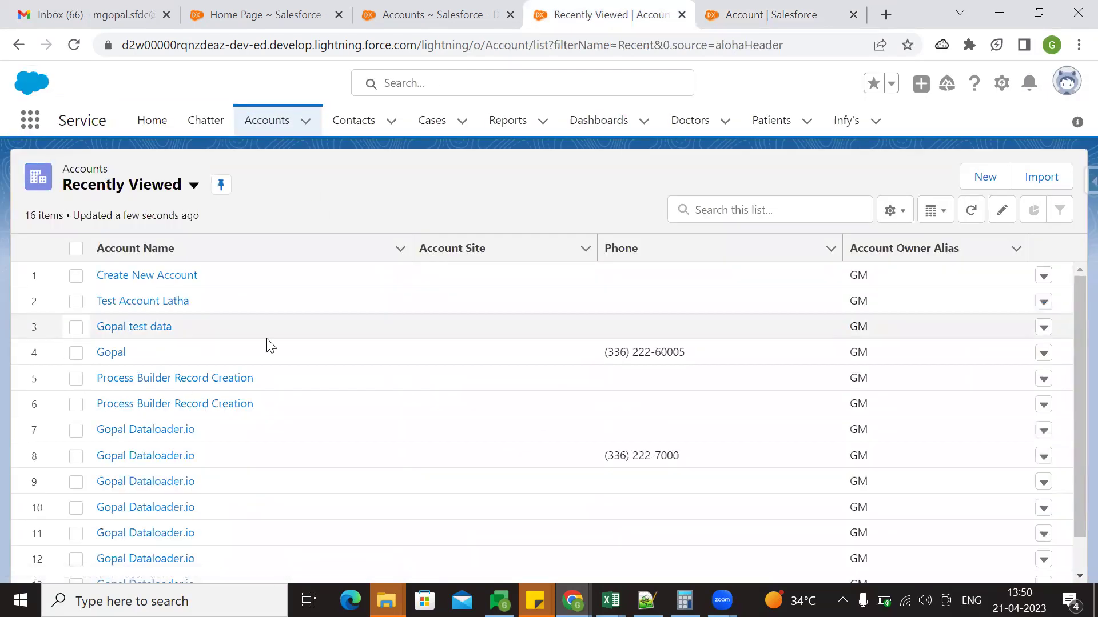
{"action": "left_click", "coordinate": [112, 354]}
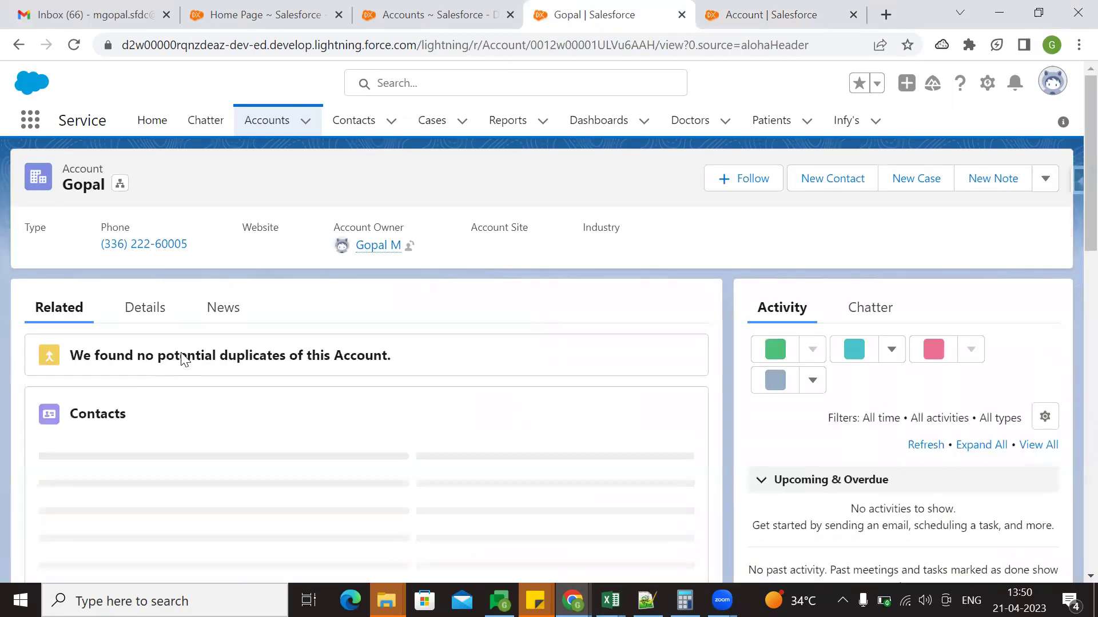
{"action": "left_click", "coordinate": [155, 317]}
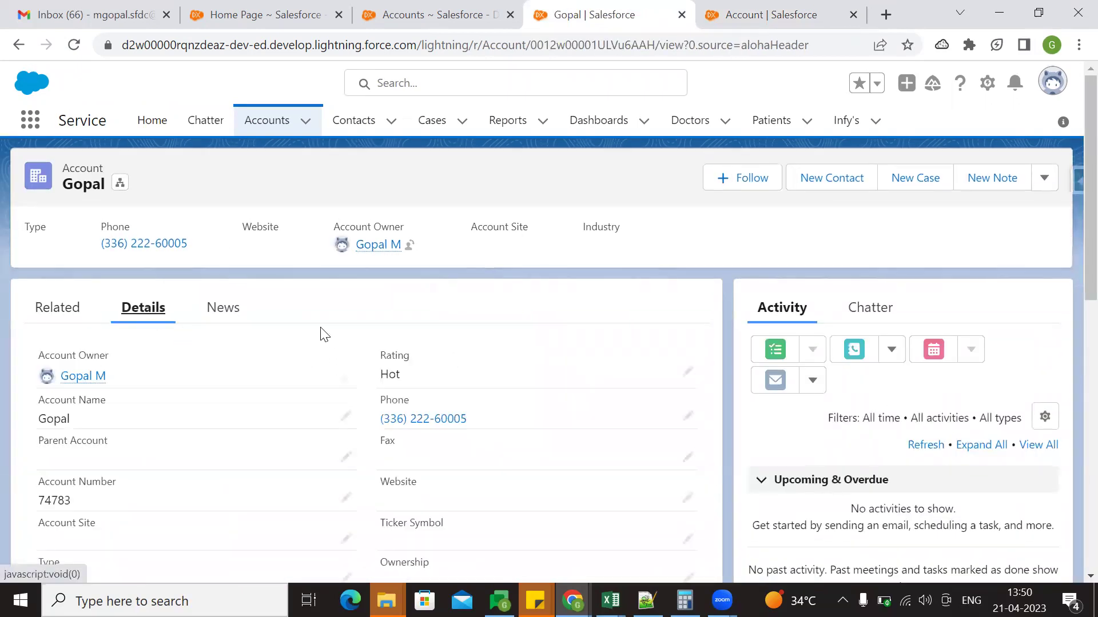
Examine the Account Number and Rating fields in the account's details
{"action": "scroll", "coordinate": [322, 333], "scroll_direction": "down", "scroll_amount": 2}
{"action": "scroll", "coordinate": [243, 363], "scroll_direction": "up", "scroll_amount": 2}
{"action": "scroll", "coordinate": [248, 367], "scroll_direction": "down", "scroll_amount": 2}
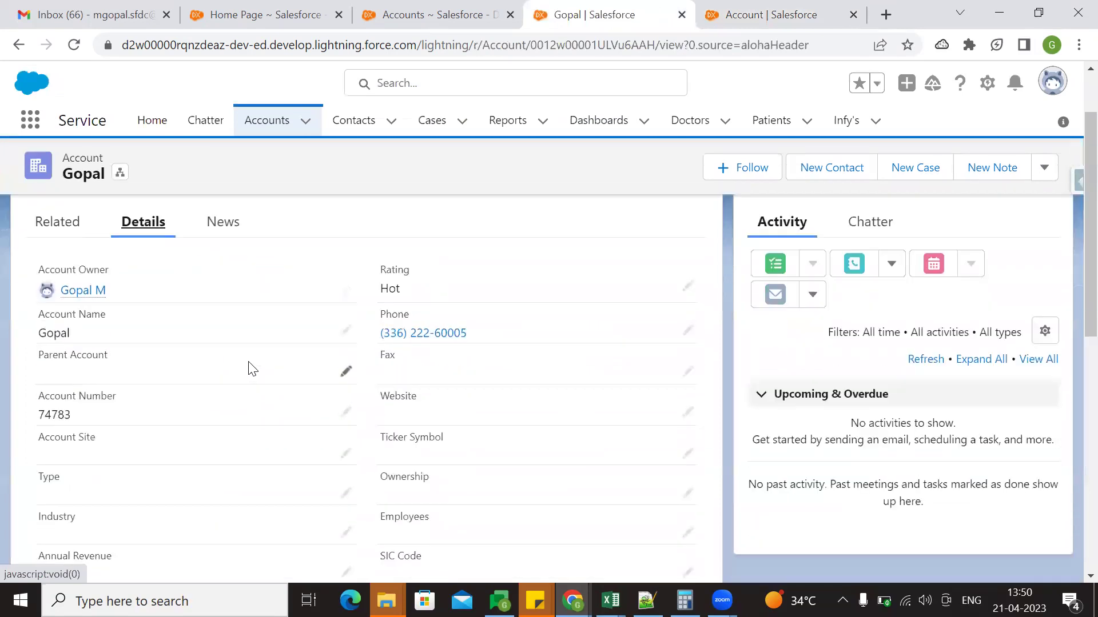
{"action": "left_click_drag", "start_coordinate": [33, 416], "coordinate": [94, 420]}
{"action": "left_click", "coordinate": [84, 421]}
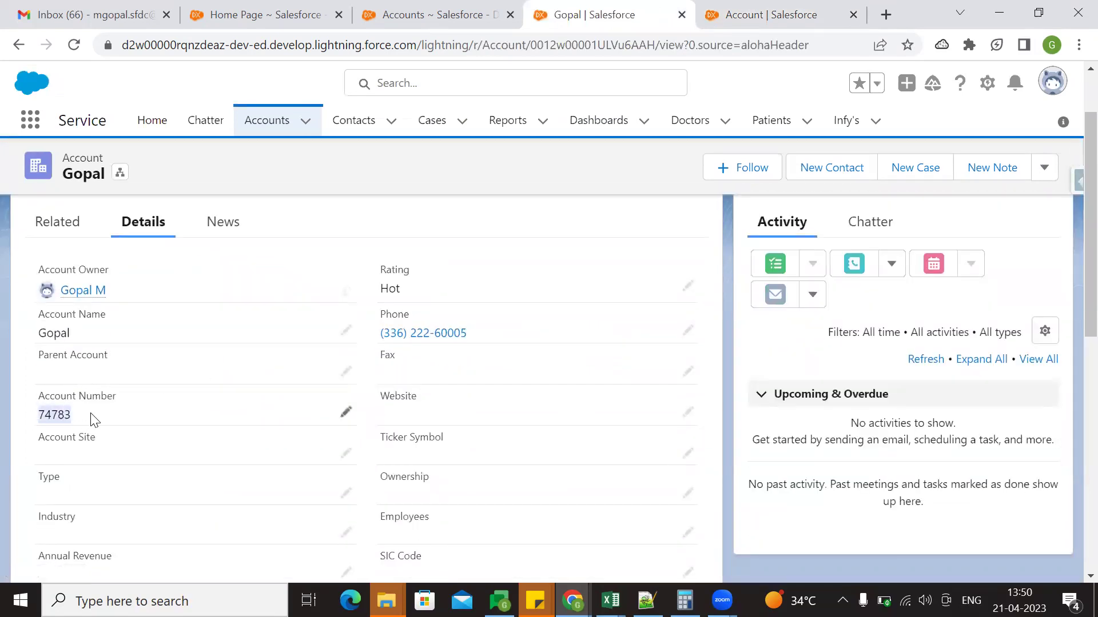
{"action": "left_click", "coordinate": [454, 279]}
{"action": "left_click_drag", "start_coordinate": [362, 303], "coordinate": [403, 297]}
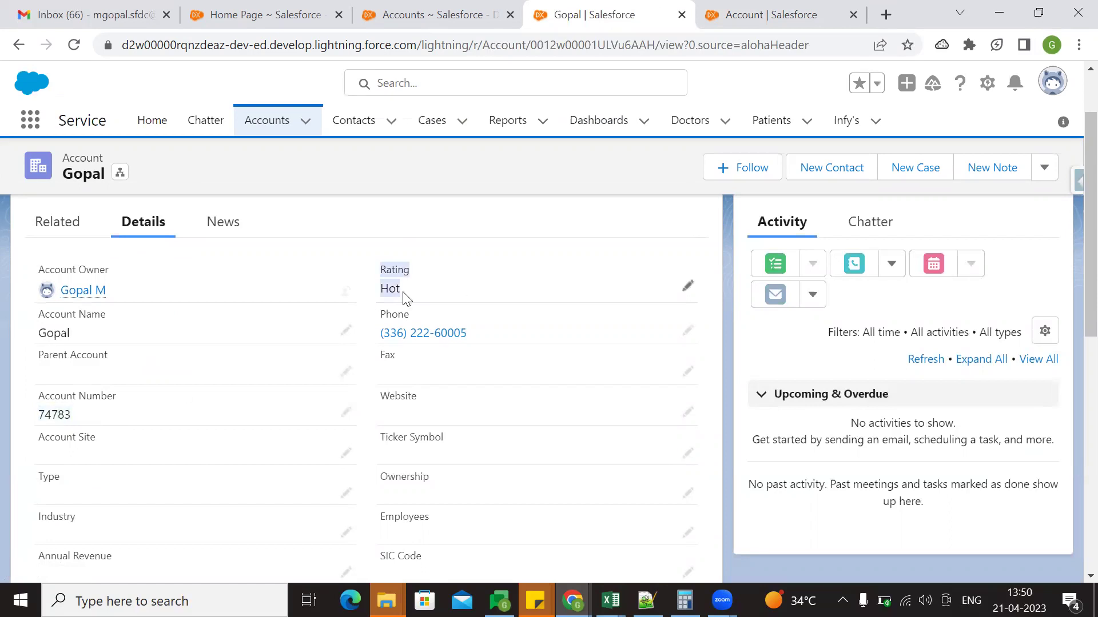
{"action": "left_click", "coordinate": [478, 287]}
Enter a new account number, set the Rating to Cold and save the account record
{"action": "left_click", "coordinate": [346, 413]}
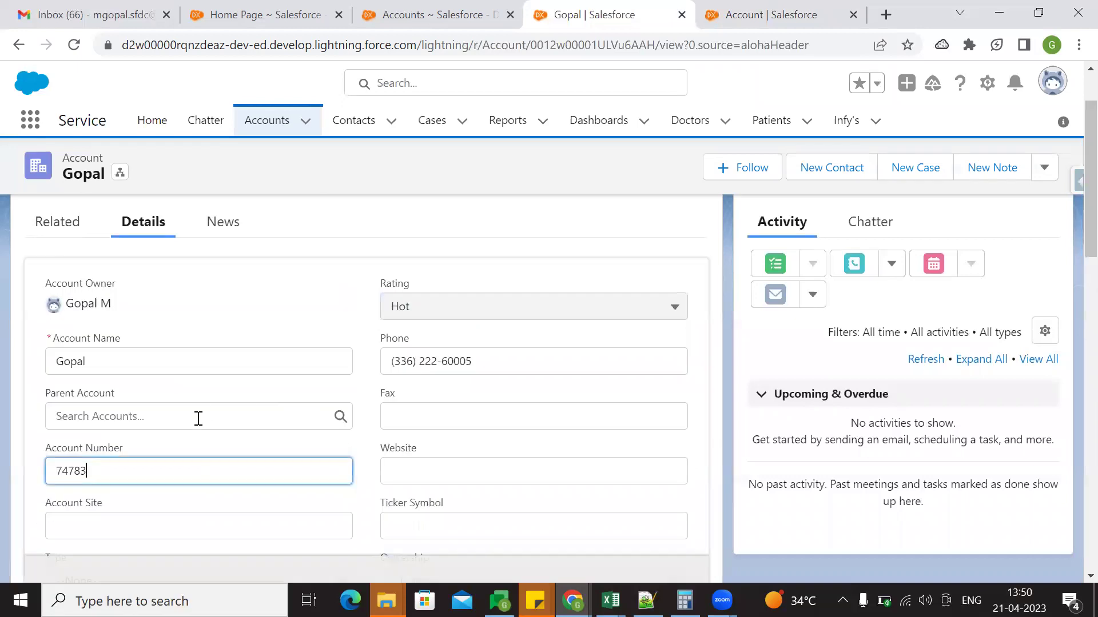
{"action": "double_click", "coordinate": [125, 463]}
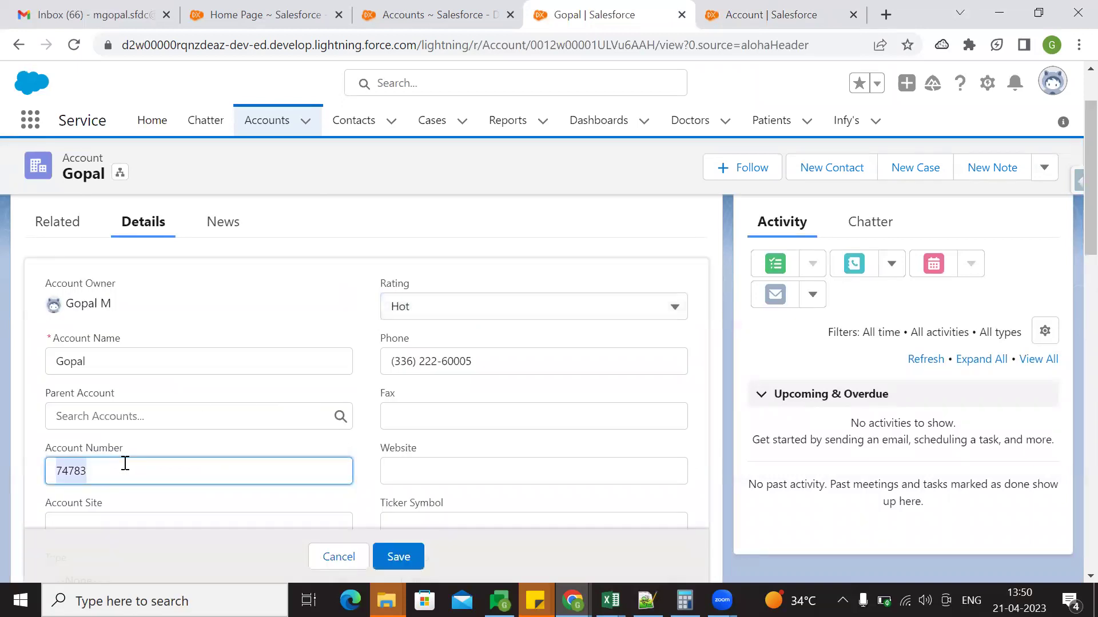
{"action": "key", "text": "BackSpace"}
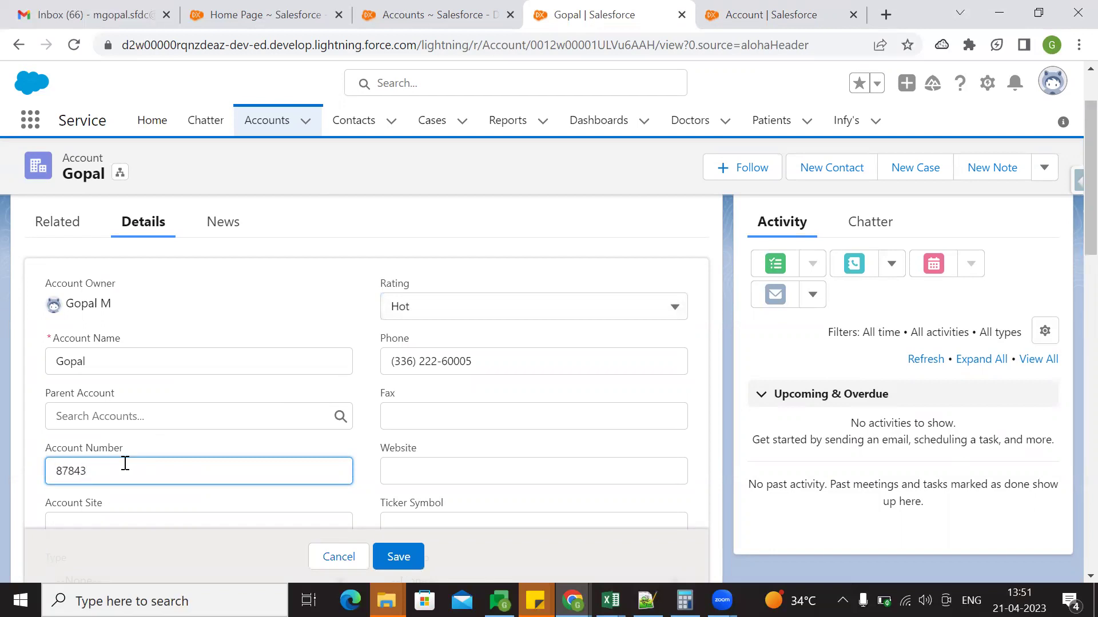
{"action": "left_click", "coordinate": [165, 441]}
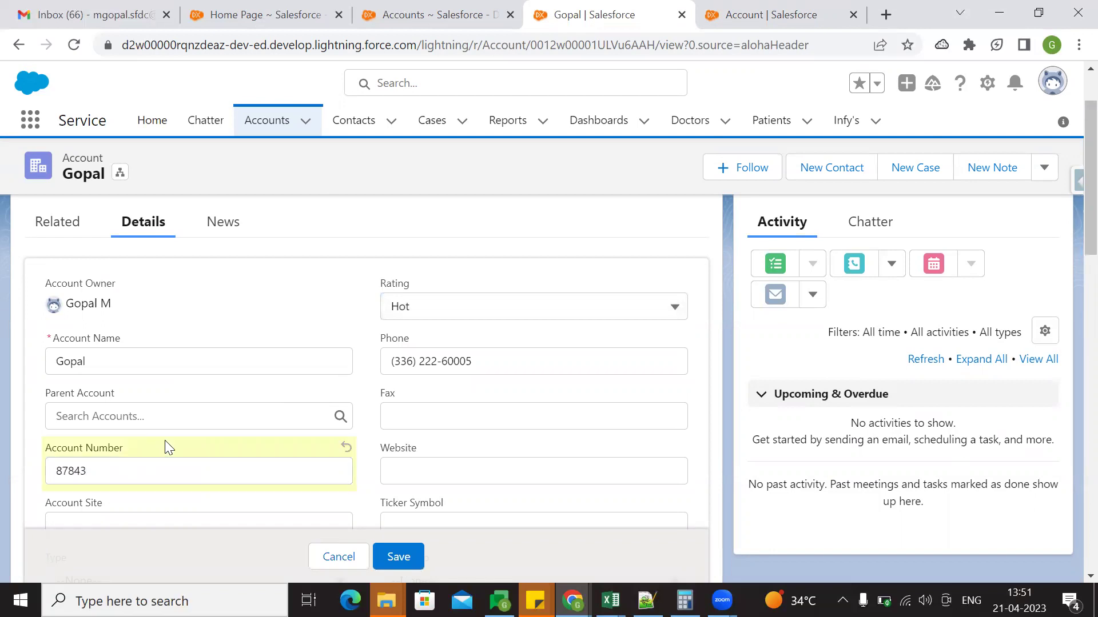
{"action": "left_click", "coordinate": [434, 312]}
{"action": "left_click", "coordinate": [461, 436]}
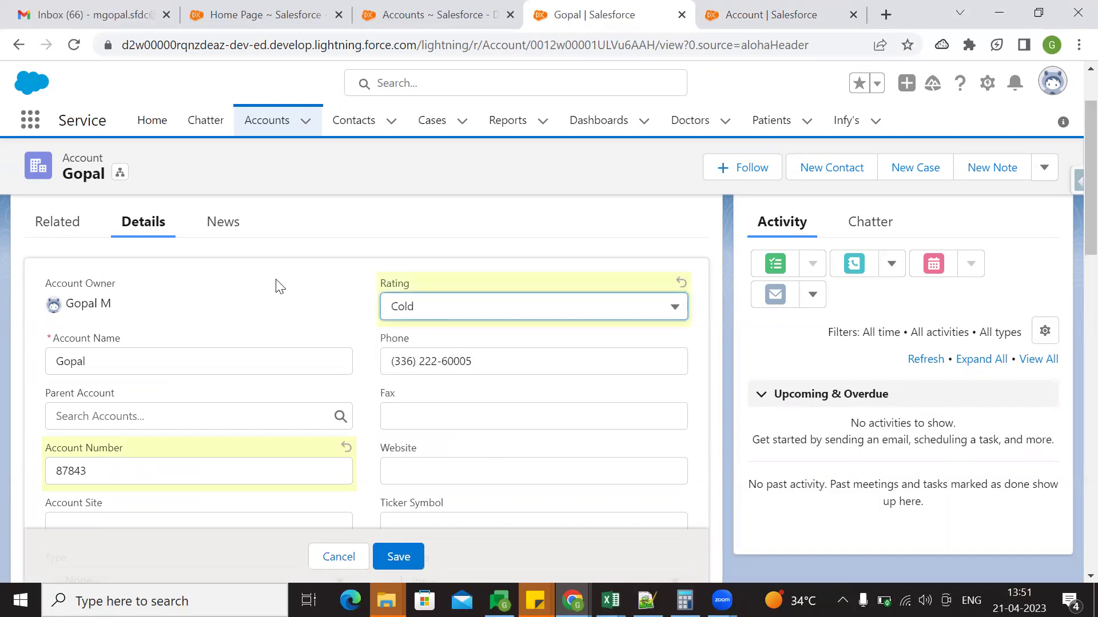
{"action": "left_click", "coordinate": [388, 558]}
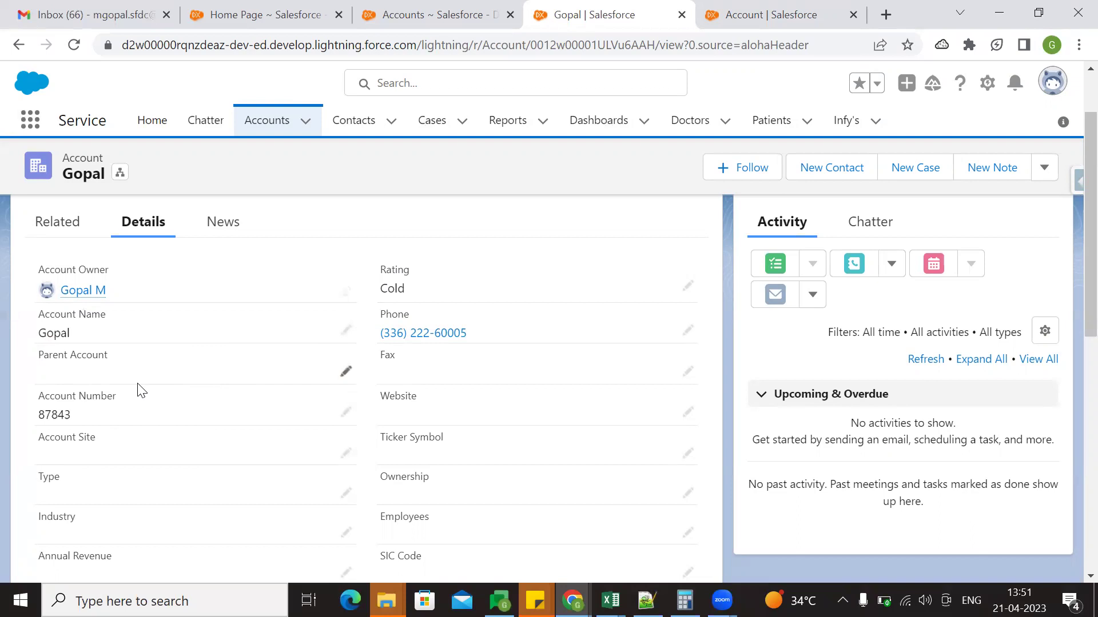
{"action": "left_click_drag", "start_coordinate": [105, 420], "coordinate": [36, 416]}
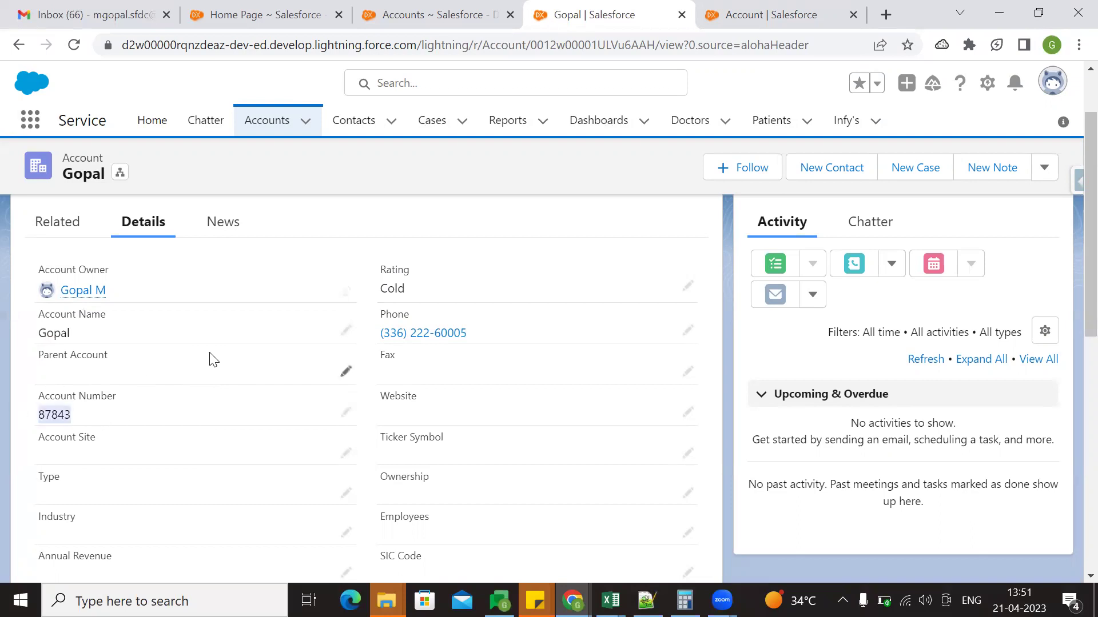
{"action": "left_click_drag", "start_coordinate": [400, 288], "coordinate": [379, 289]}
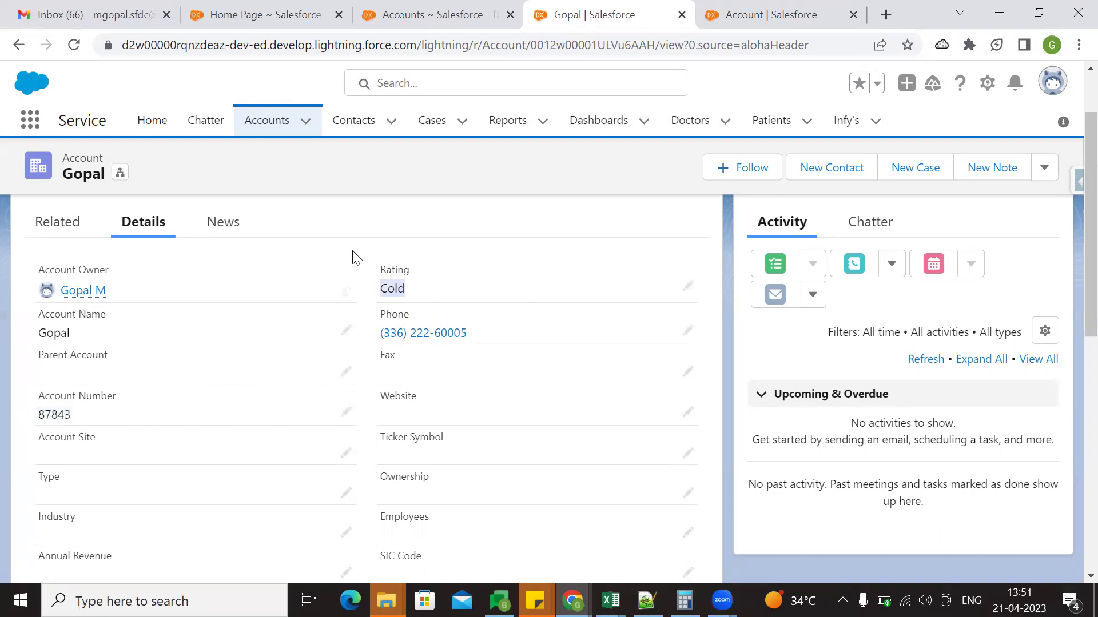
{"action": "left_click", "coordinate": [351, 248]}
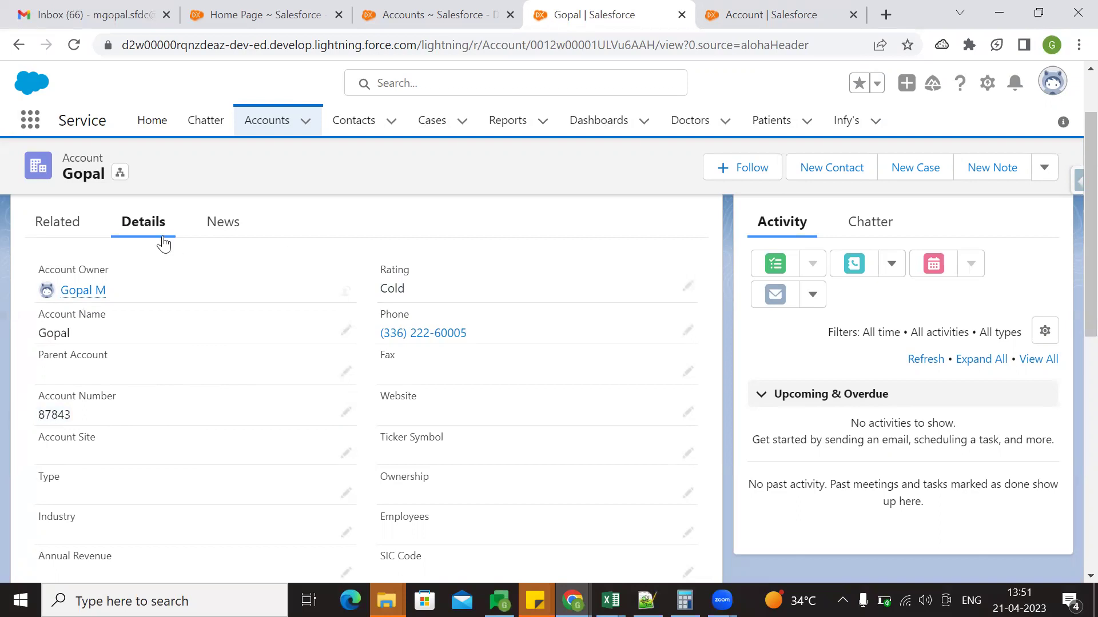
Open the complete Account History list from the account's related lists and dismiss the related-list filter tip
{"action": "left_click", "coordinate": [67, 223]}
{"action": "scroll", "coordinate": [196, 343], "scroll_direction": "down", "scroll_amount": 10}
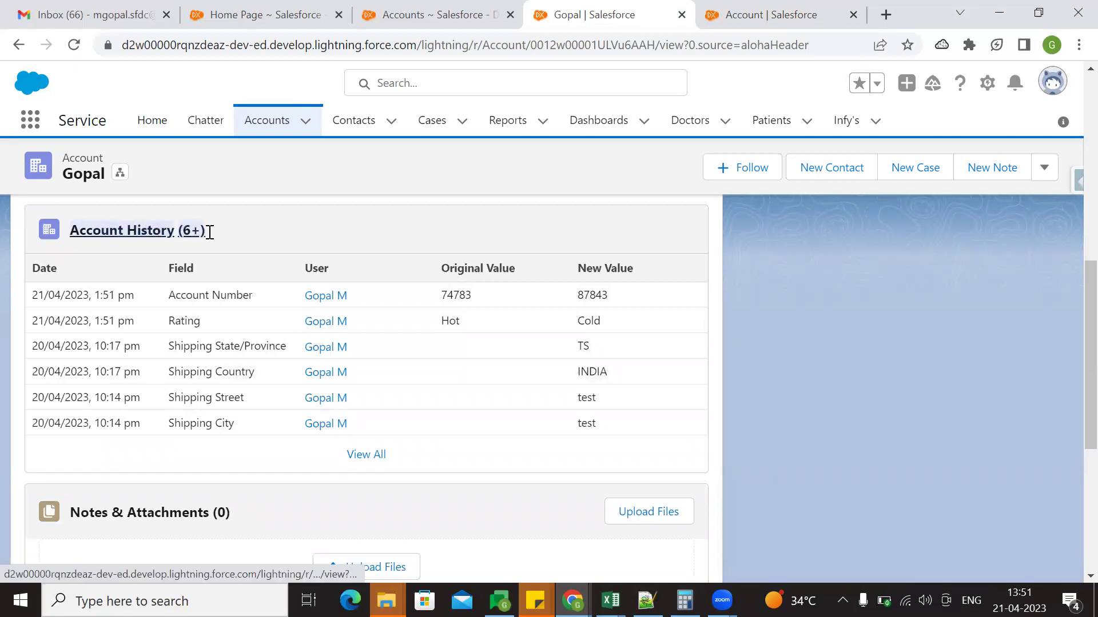
{"action": "left_click", "coordinate": [376, 461]}
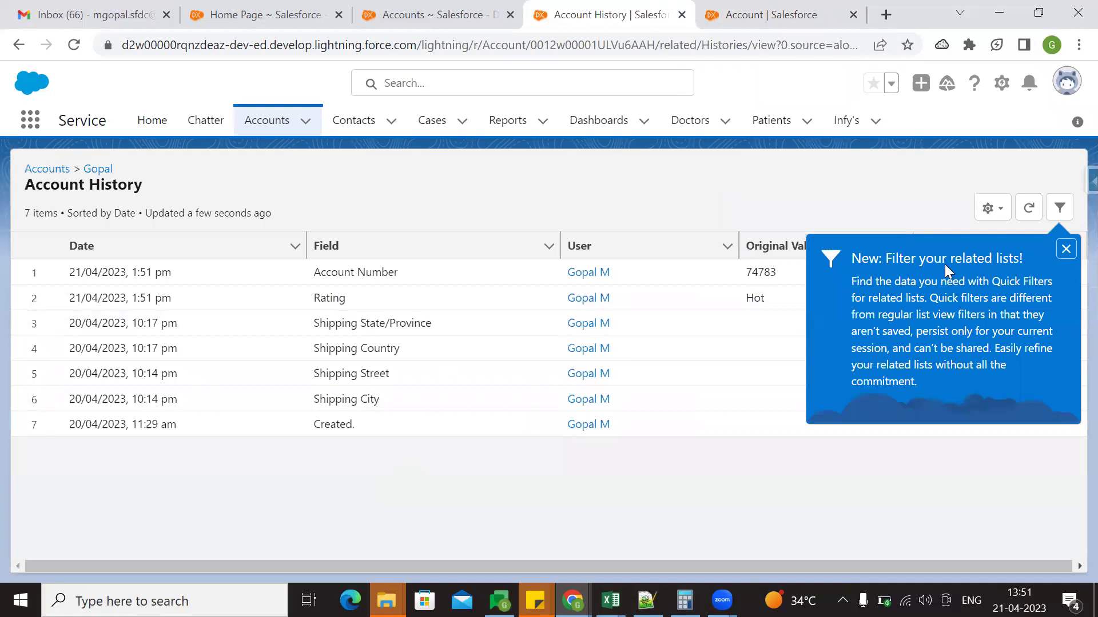
{"action": "left_click", "coordinate": [1066, 249]}
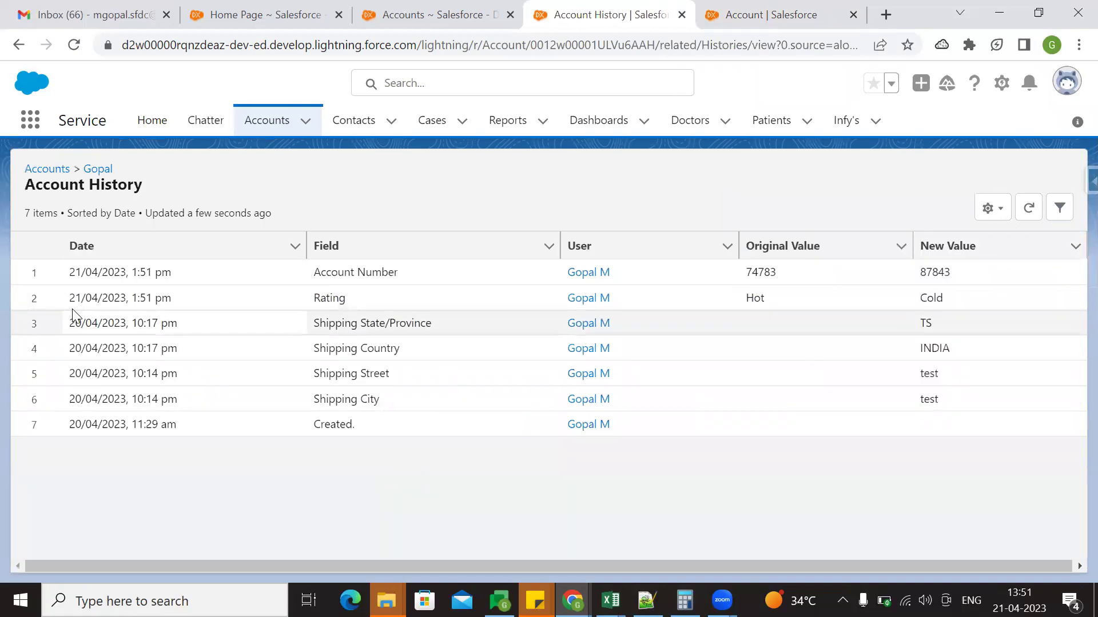
Examine the dates, fields, original values and new values of the Account Number and Rating entries in the Account History list
{"action": "left_click_drag", "start_coordinate": [59, 303], "coordinate": [186, 302]}
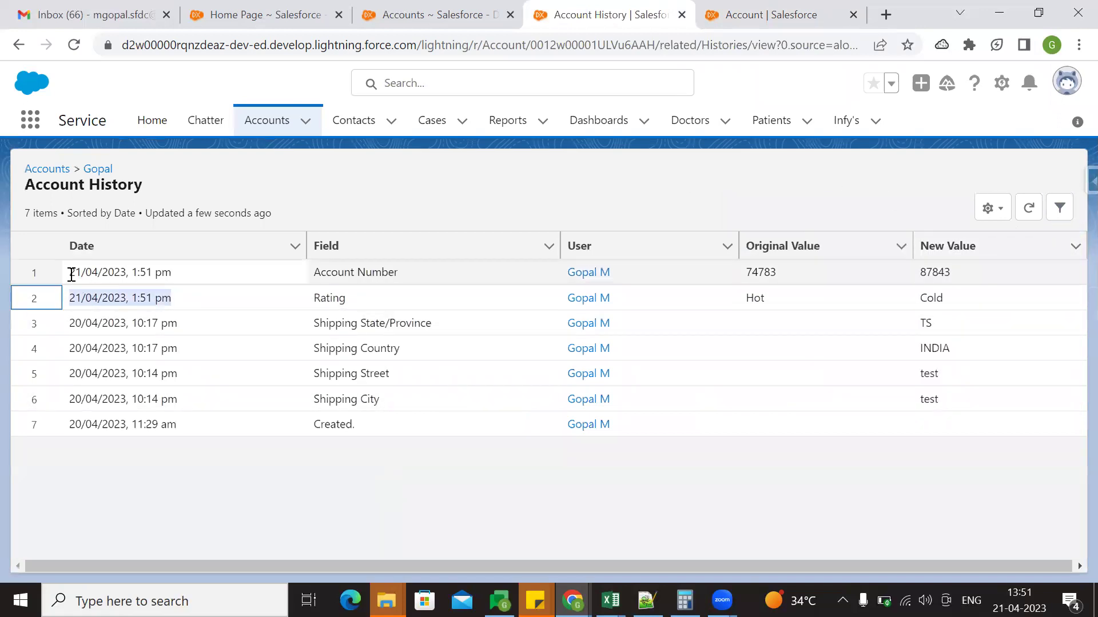
{"action": "left_click_drag", "start_coordinate": [72, 275], "coordinate": [173, 271]}
{"action": "left_click_drag", "start_coordinate": [71, 298], "coordinate": [191, 299]}
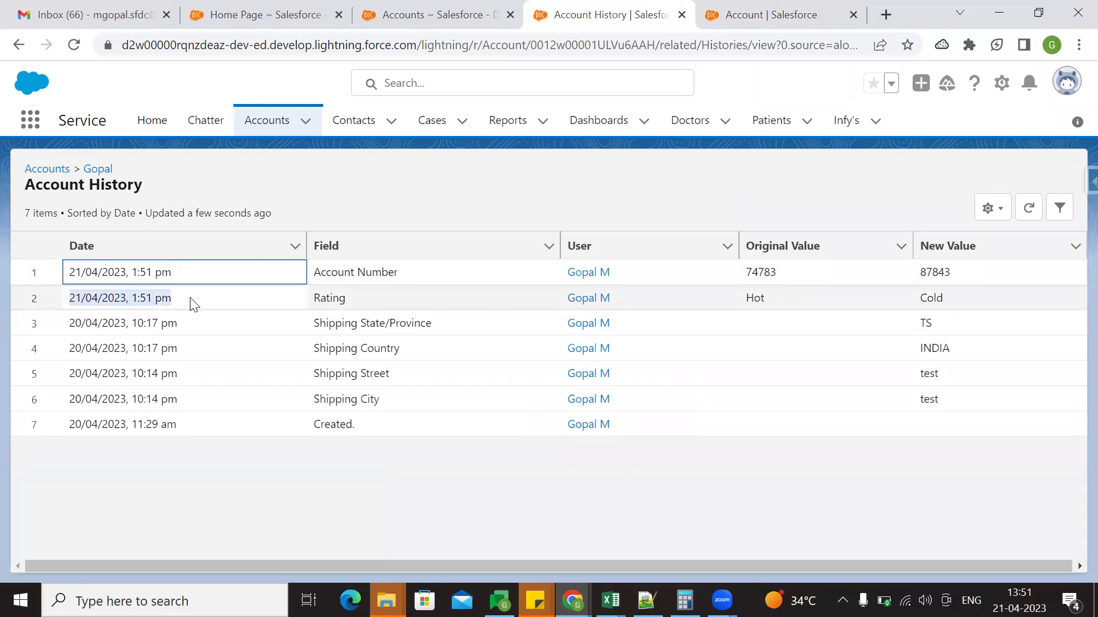
{"action": "left_click", "coordinate": [409, 228]}
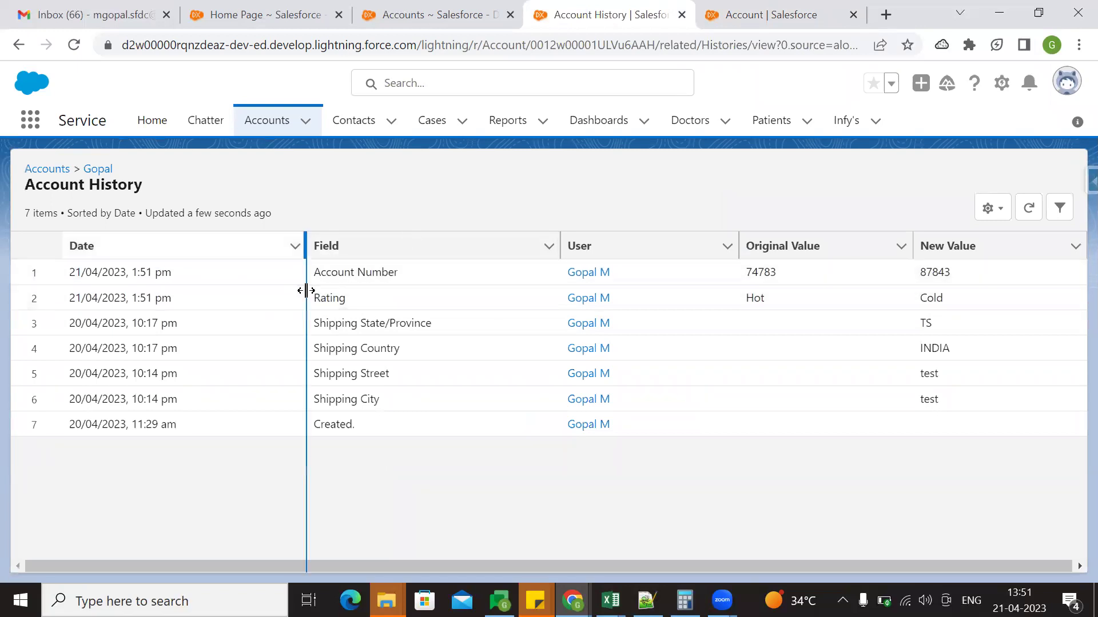
{"action": "left_click_drag", "start_coordinate": [399, 299], "coordinate": [384, 311]}
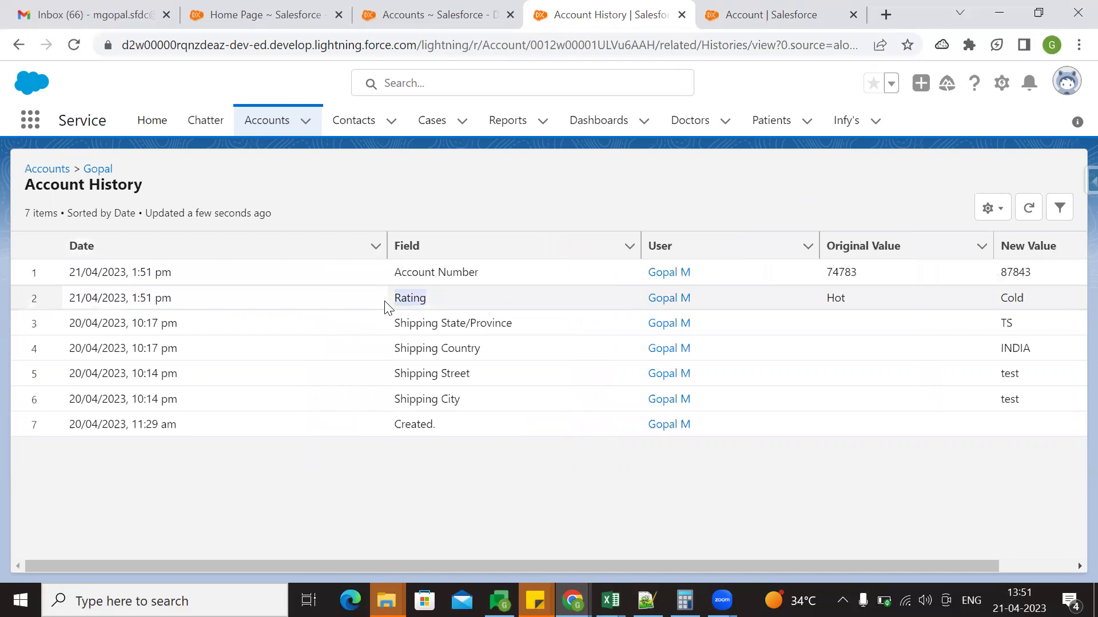
{"action": "left_click_drag", "start_coordinate": [385, 236], "coordinate": [301, 239]}
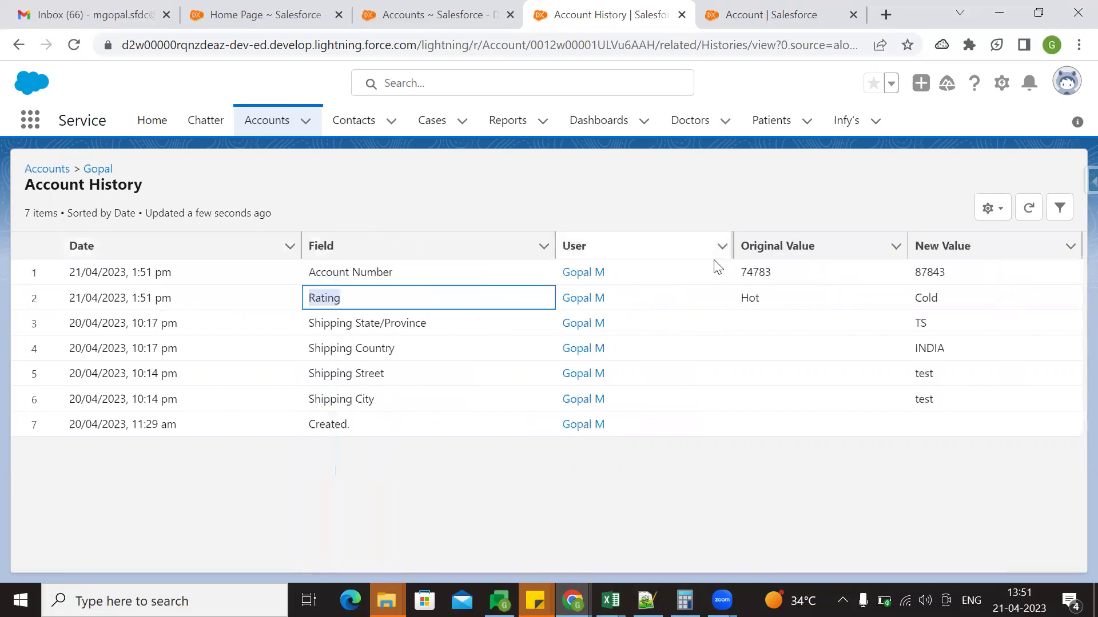
{"action": "left_click_drag", "start_coordinate": [766, 302], "coordinate": [736, 301]}
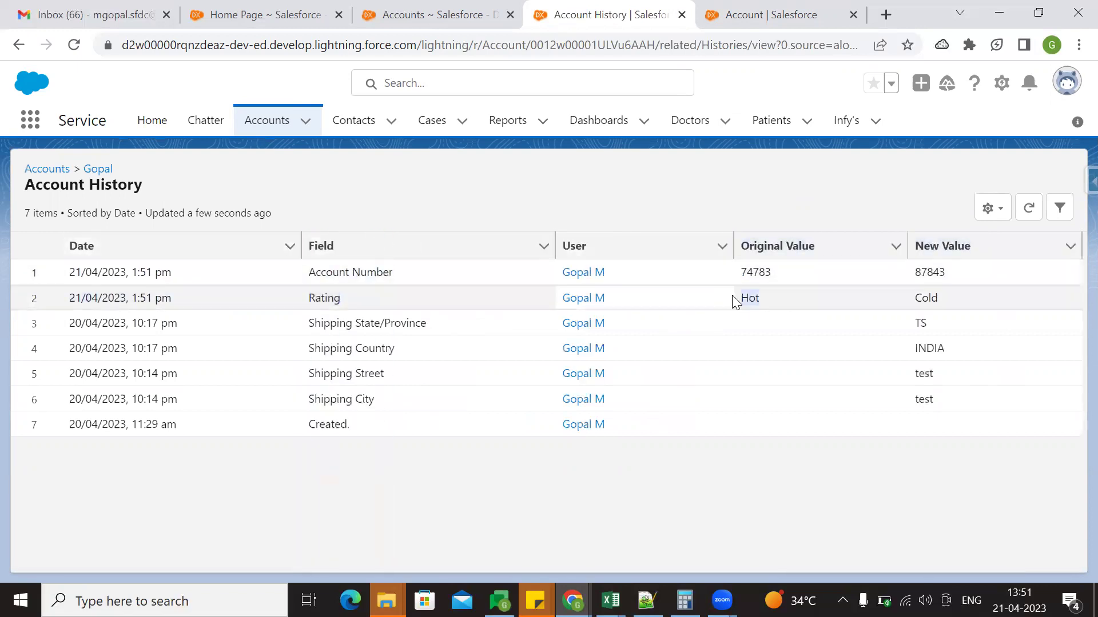
{"action": "left_click_drag", "start_coordinate": [961, 308], "coordinate": [908, 300]}
{"action": "left_click", "coordinate": [809, 196]}
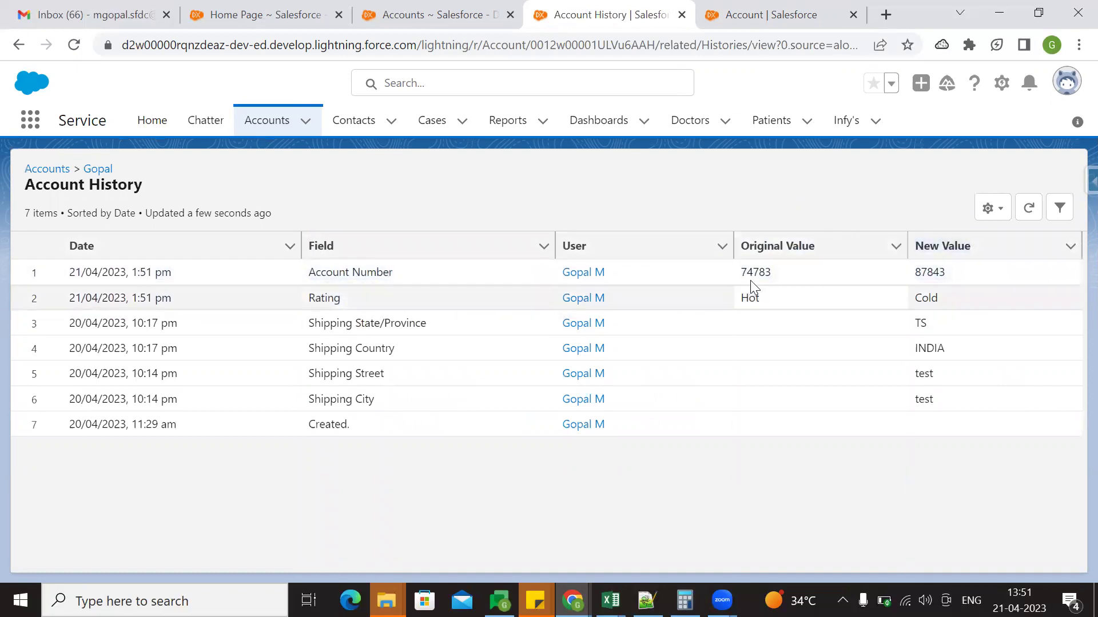
{"action": "mouse_move", "coordinate": [740, 273]}
{"action": "left_mouse_down"}
{"action": "mouse_move", "coordinate": [777, 278]}
{"action": "mouse_move", "coordinate": [740, 272]}
{"action": "left_mouse_up"}
{"action": "left_click", "coordinate": [804, 280]}
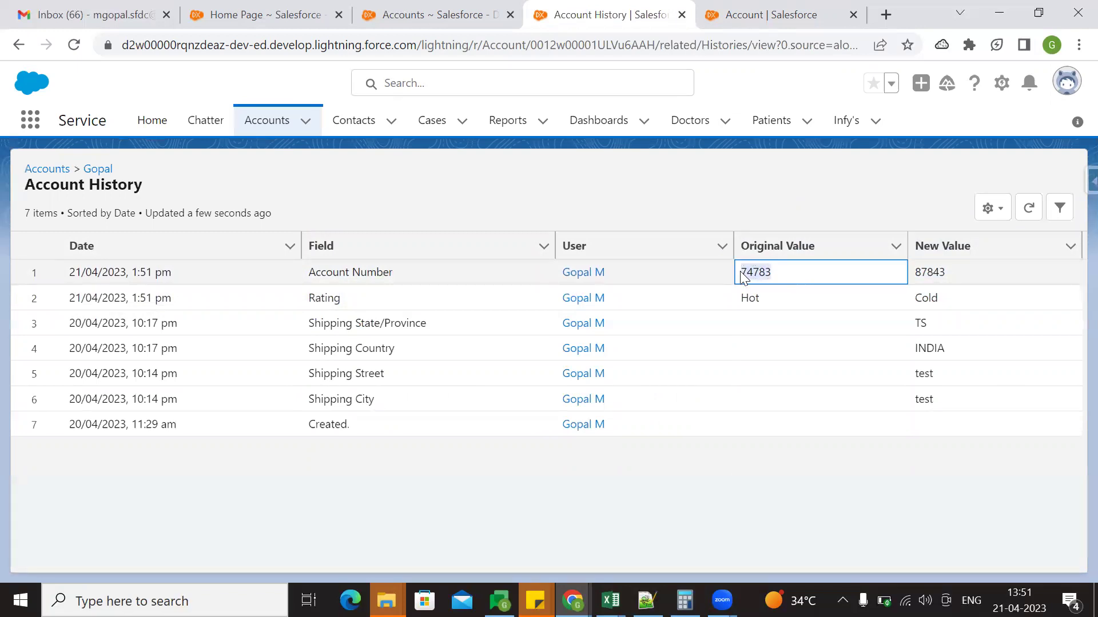
{"action": "left_click", "coordinate": [964, 278]}
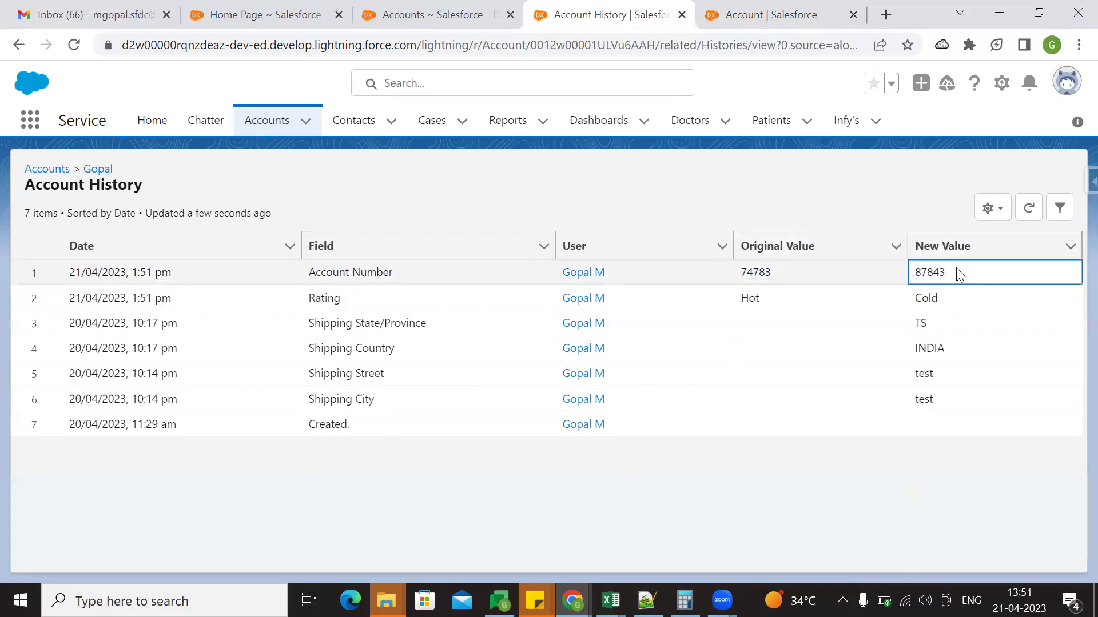
{"action": "left_click_drag", "start_coordinate": [956, 269], "coordinate": [914, 275]}
{"action": "left_click", "coordinate": [801, 221]}
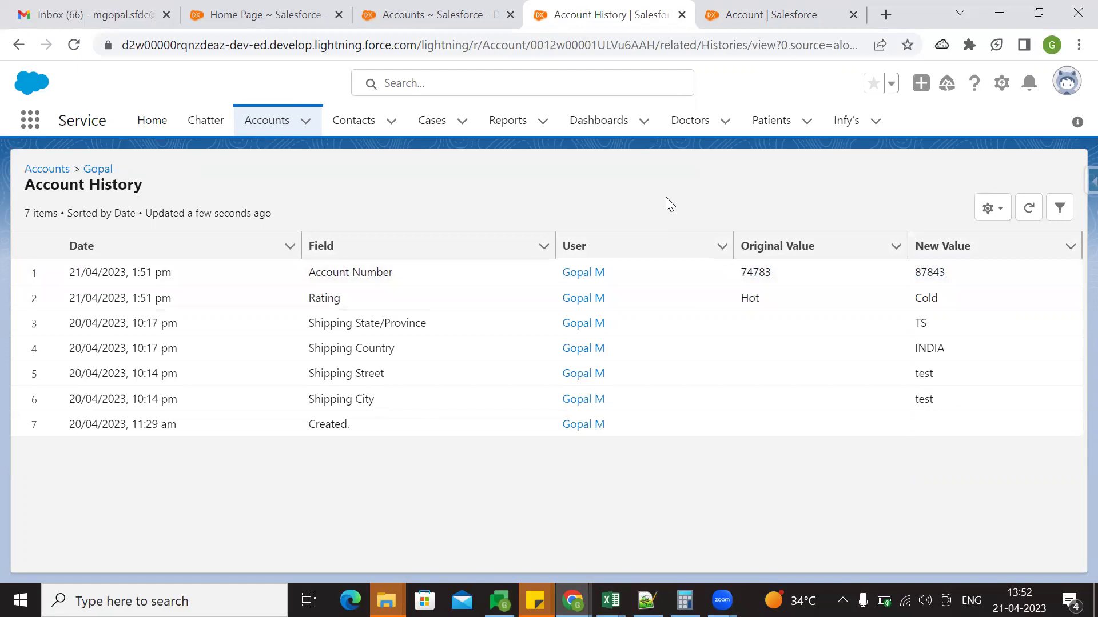
{"action": "left_click_drag", "start_coordinate": [400, 280], "coordinate": [303, 273]}
{"action": "left_click_drag", "start_coordinate": [350, 299], "coordinate": [312, 299]}
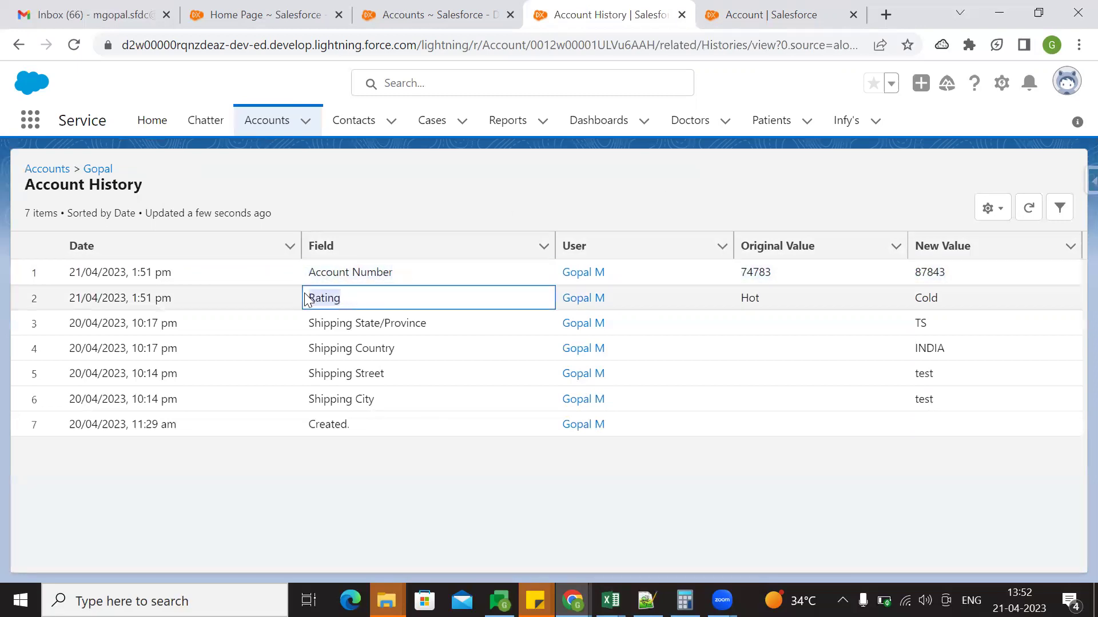
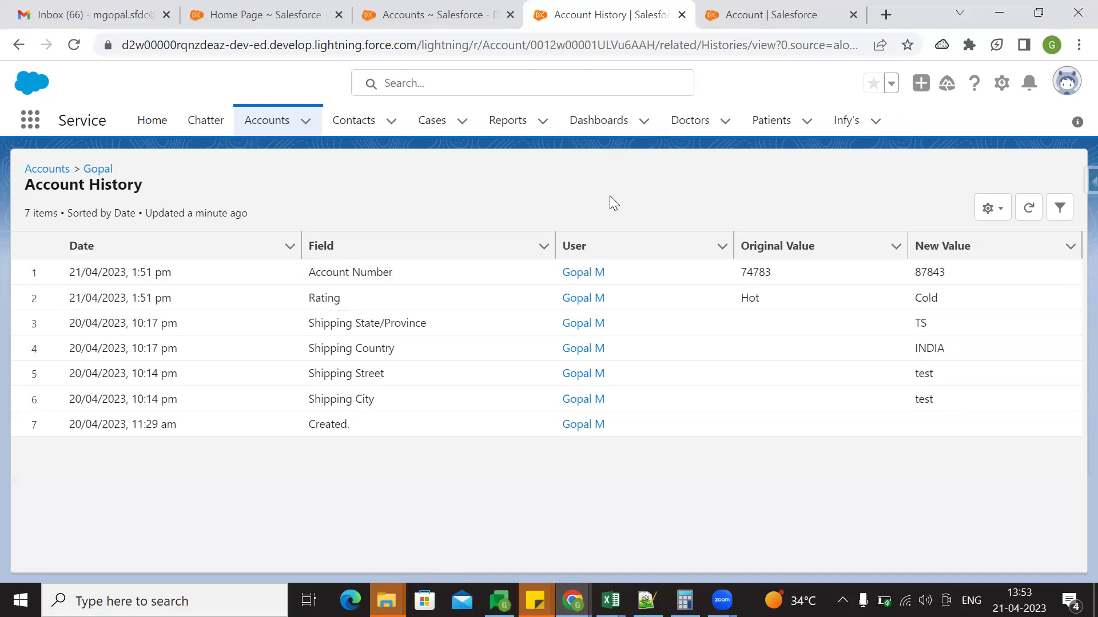
Go to Setup, search its navigation for Audit and open the View Setup Audit Trail page
{"action": "left_click", "coordinate": [1001, 83]}
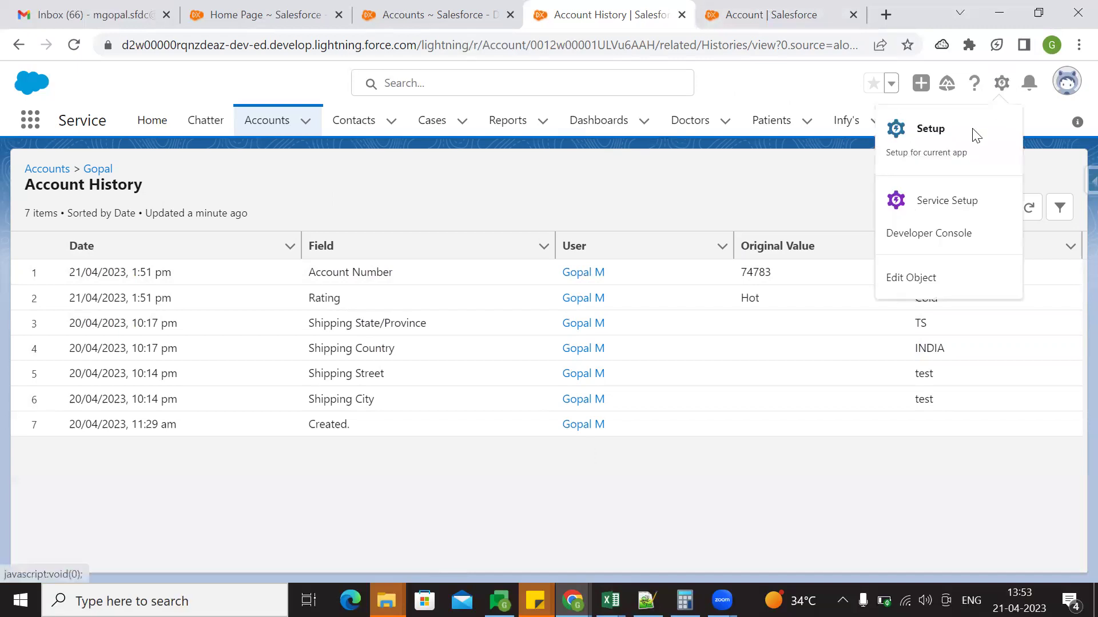
{"action": "left_click", "coordinate": [976, 136]}
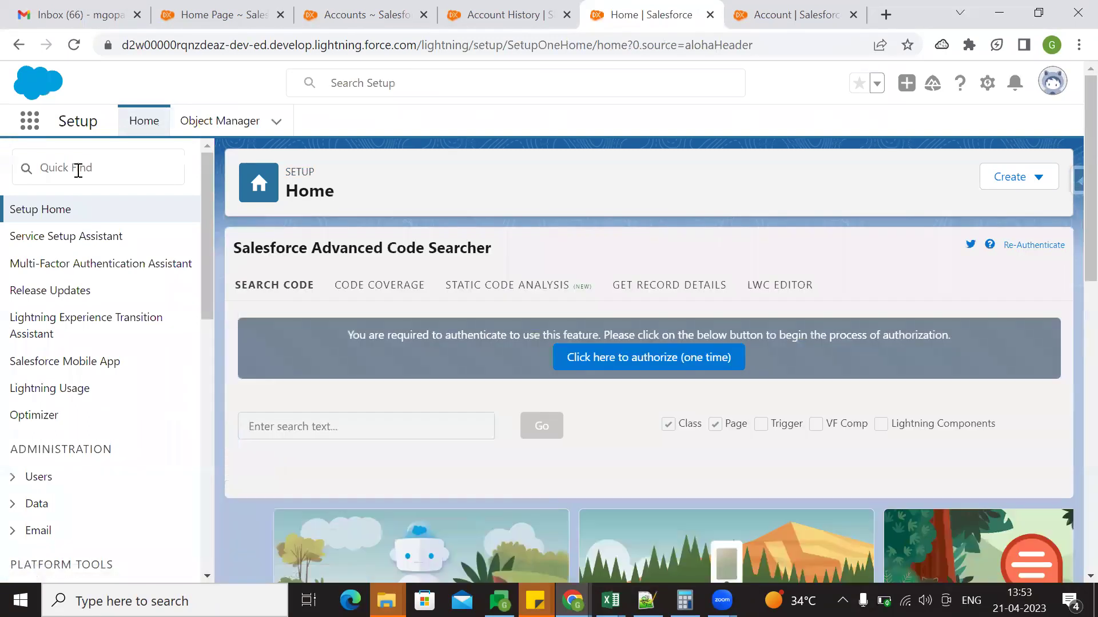
{"action": "left_click", "coordinate": [78, 169]}
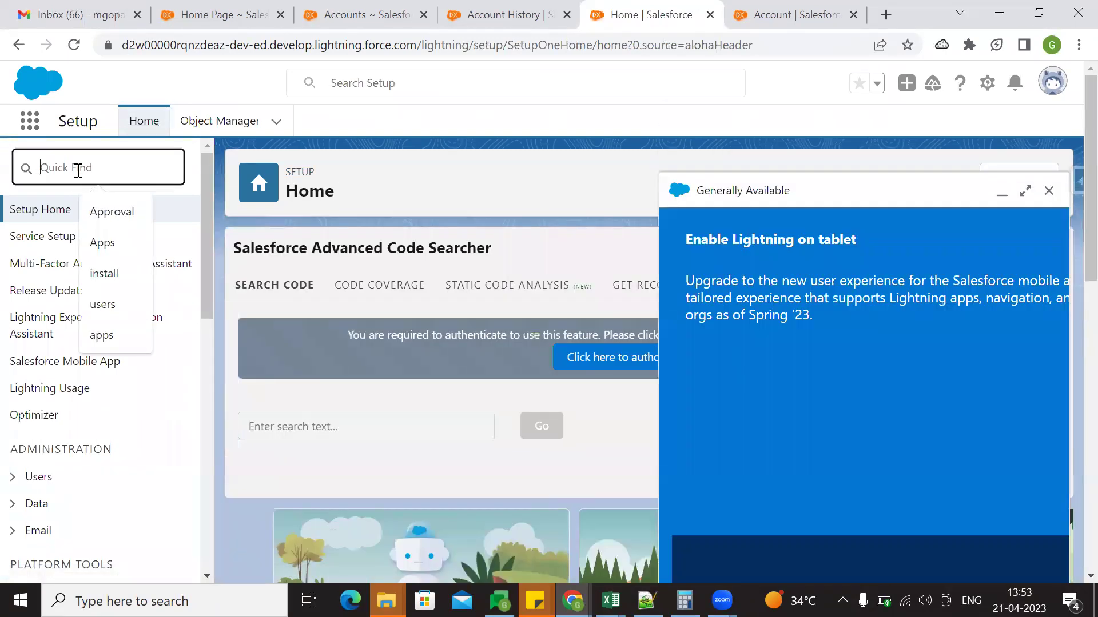
{"action": "left_click", "coordinate": [1049, 191]}
{"action": "type", "text": "Audit"}
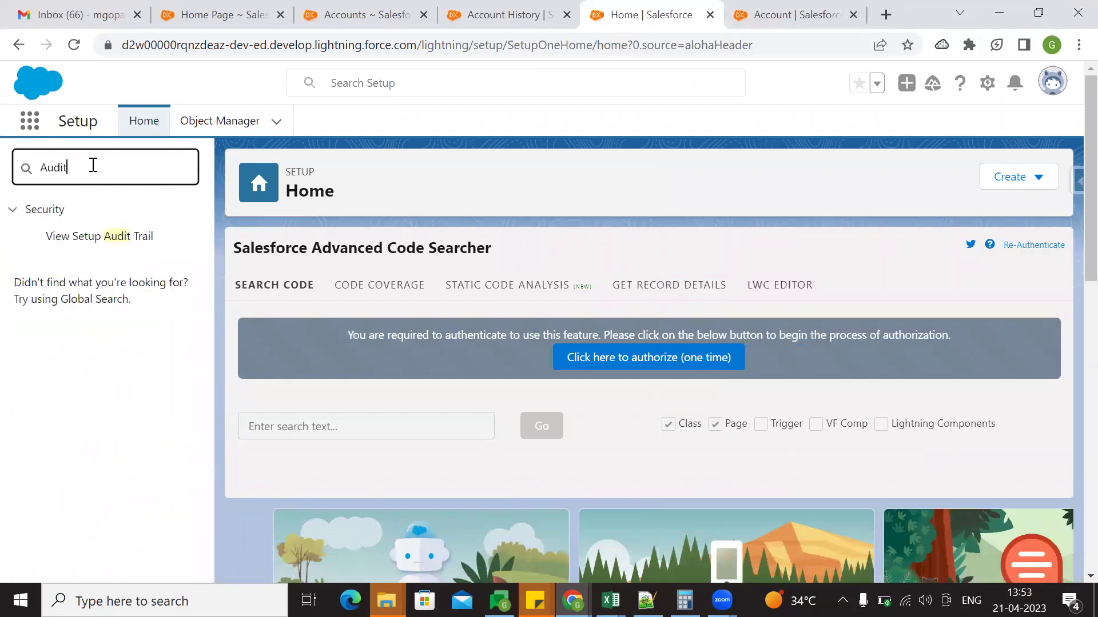
{"action": "double_click", "coordinate": [93, 165]}
{"action": "left_click", "coordinate": [114, 243]}
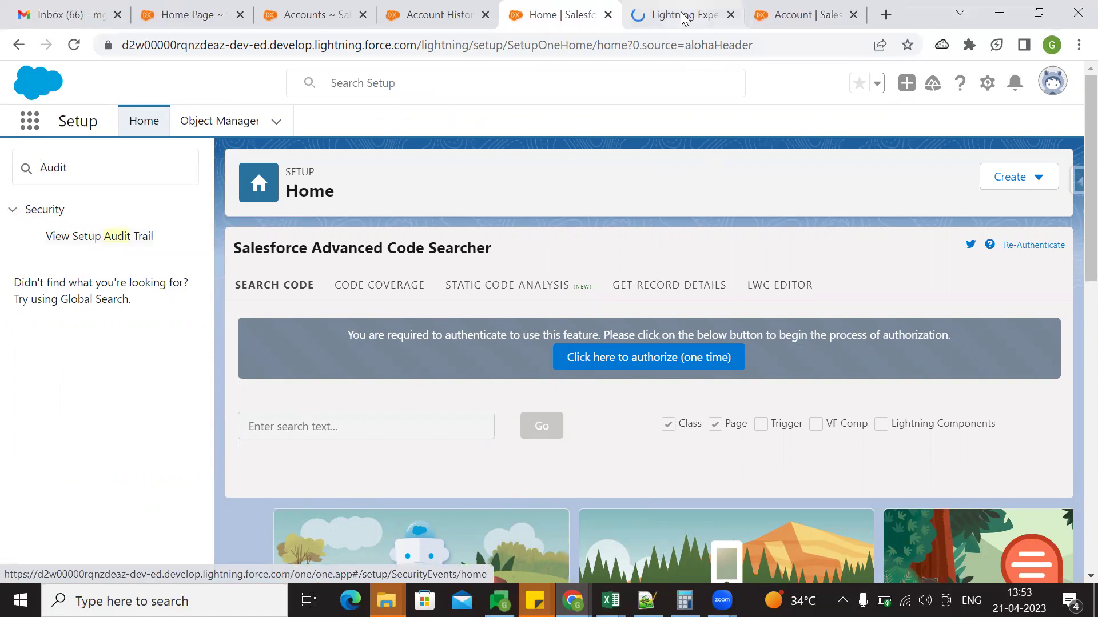
{"action": "left_click", "coordinate": [680, 16]}
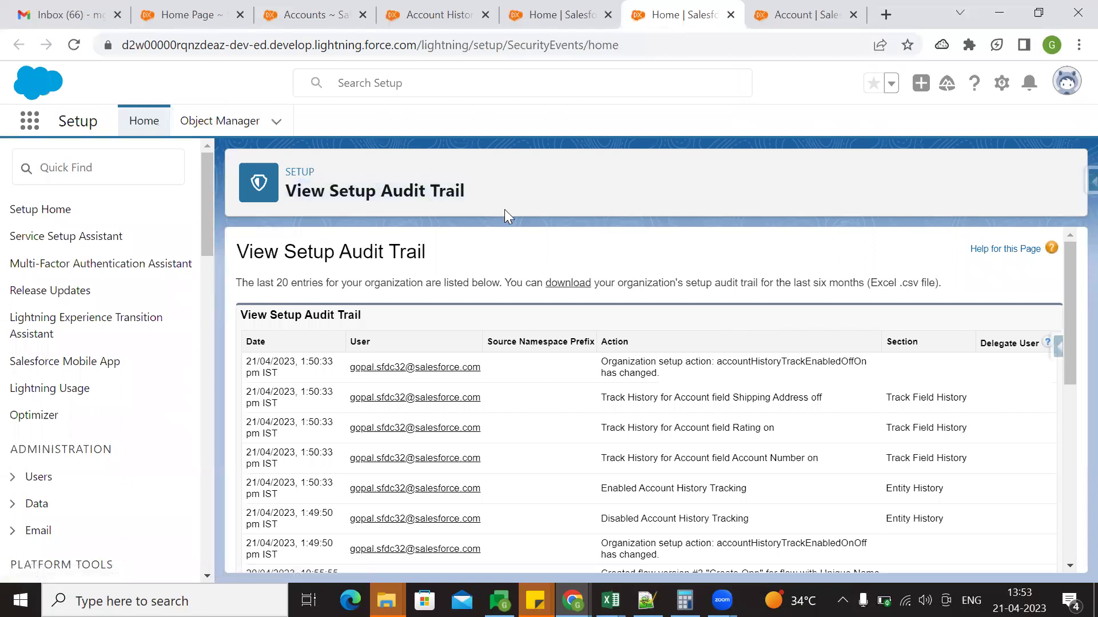
Examine the setup audit trail's description, six-month download option and recent entries, including the Account history tracking changes
{"action": "scroll", "coordinate": [620, 240], "scroll_direction": "down", "scroll_amount": 3}
{"action": "scroll", "coordinate": [485, 333], "scroll_direction": "up", "scroll_amount": 3}
{"action": "left_click_drag", "start_coordinate": [237, 283], "coordinate": [429, 283]}
{"action": "left_click", "coordinate": [623, 241]}
{"action": "mouse_move", "coordinate": [595, 284]}
{"action": "left_mouse_down"}
{"action": "mouse_move", "coordinate": [870, 284]}
{"action": "mouse_move", "coordinate": [596, 284]}
{"action": "left_mouse_up"}
{"action": "left_click", "coordinate": [598, 268]}
{"action": "left_click_drag", "start_coordinate": [236, 283], "coordinate": [329, 282]}
{"action": "left_click", "coordinate": [385, 315]}
{"action": "scroll", "coordinate": [384, 314], "scroll_direction": "down", "scroll_amount": 10}
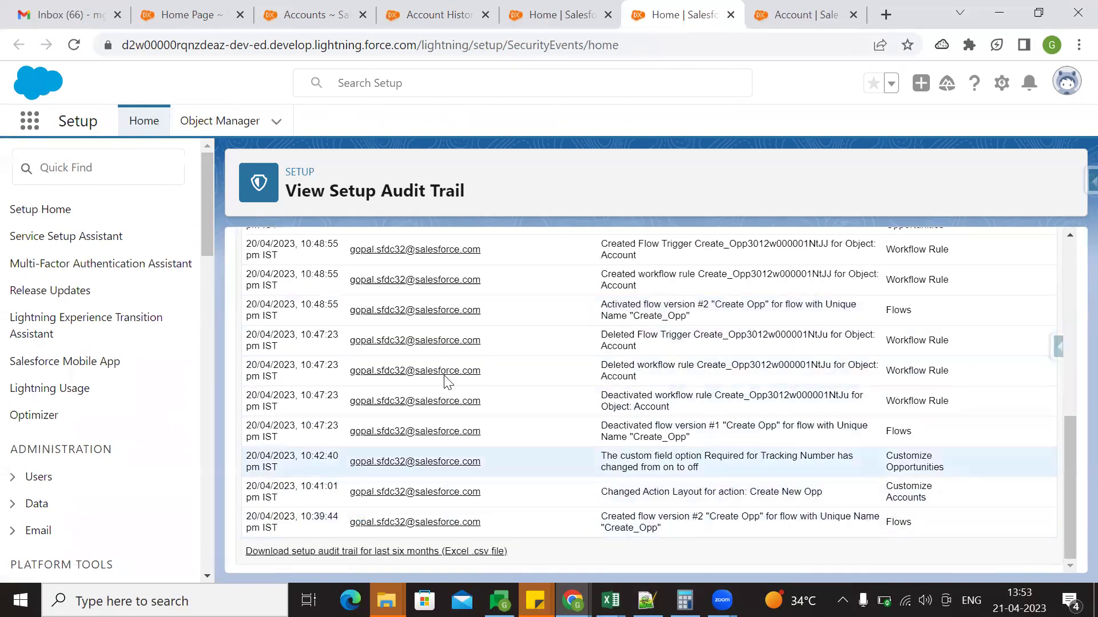
{"action": "scroll", "coordinate": [514, 457], "scroll_direction": "up", "scroll_amount": 10}
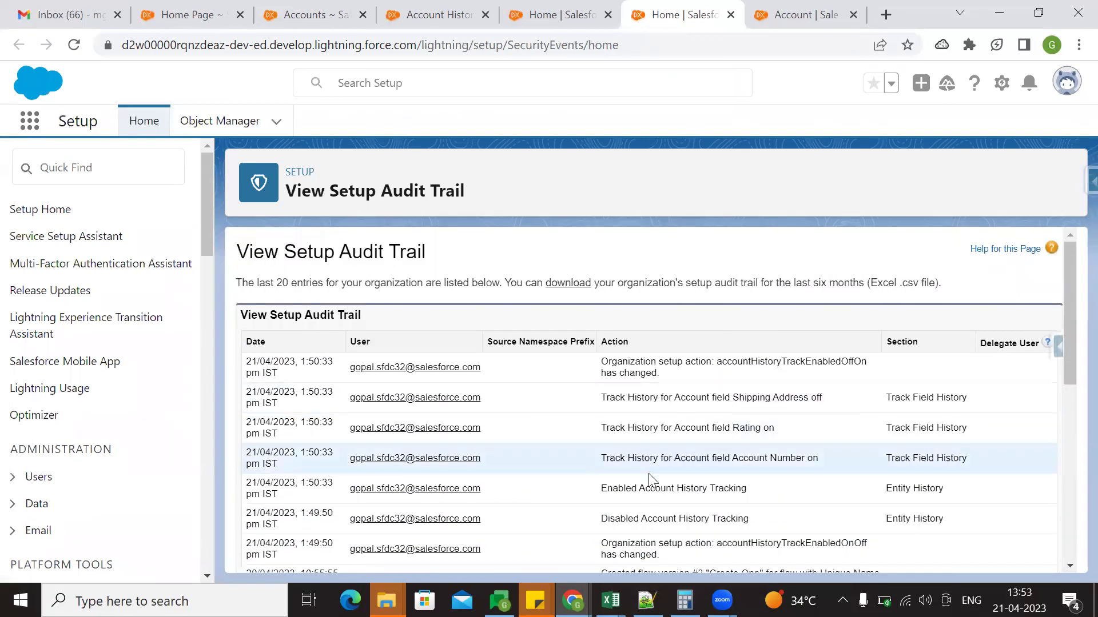
{"action": "left_click_drag", "start_coordinate": [868, 283], "coordinate": [595, 287]}
{"action": "left_click", "coordinate": [595, 303]}
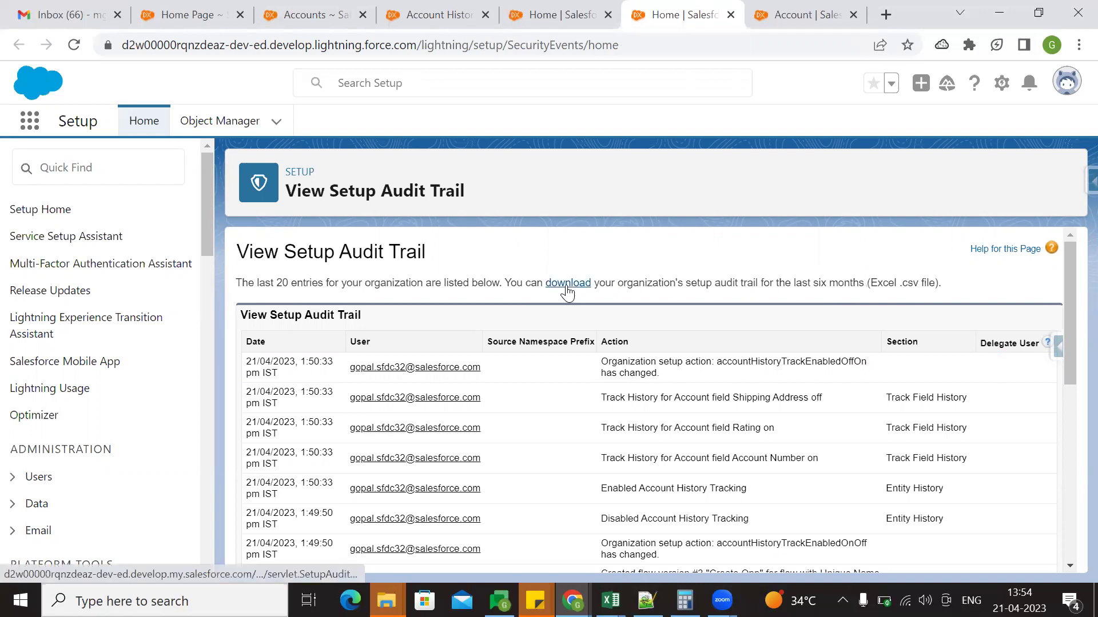
{"action": "mouse_move", "coordinate": [864, 284]}
{"action": "left_mouse_down"}
{"action": "mouse_move", "coordinate": [712, 285]}
{"action": "mouse_move", "coordinate": [858, 282]}
{"action": "left_mouse_up"}
{"action": "left_click", "coordinate": [715, 289]}
{"action": "left_click", "coordinate": [857, 282]}
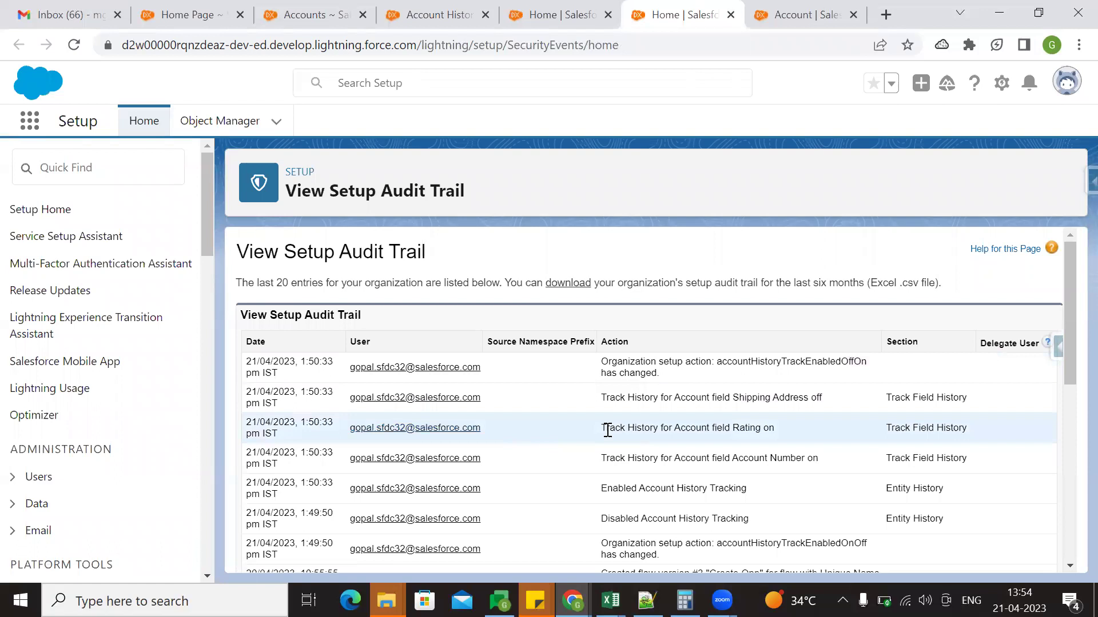
{"action": "scroll", "coordinate": [679, 424], "scroll_direction": "up", "scroll_amount": 3}
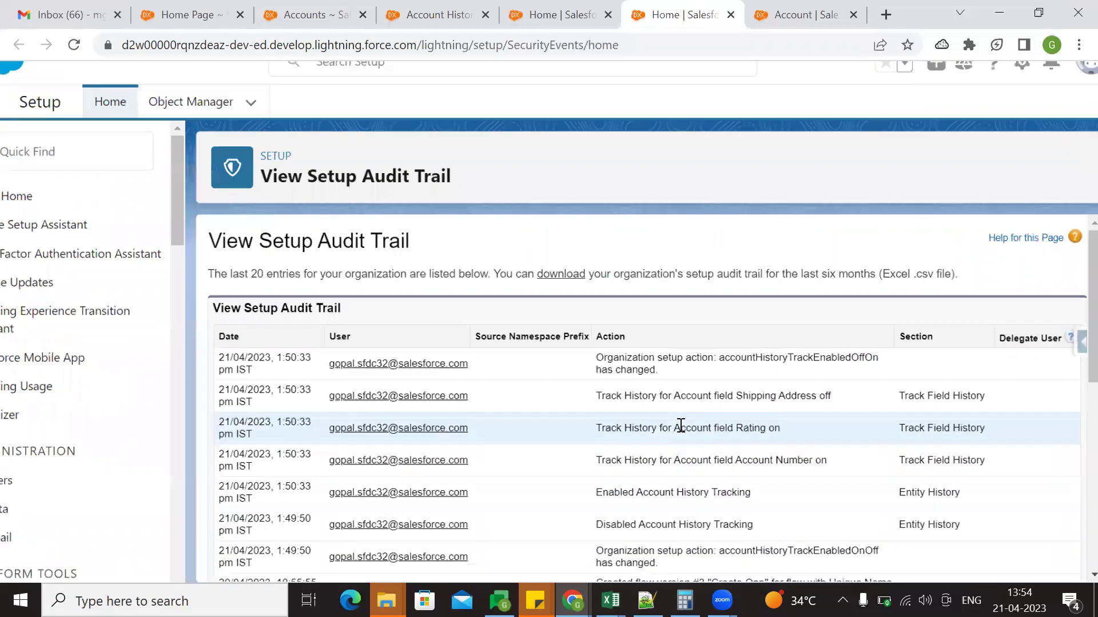
Examine the latest audit trail entries for the organization setup action and the Account Shipping Address history tracking change
{"action": "scroll", "coordinate": [714, 350], "scroll_direction": "left", "scroll_amount": 3}
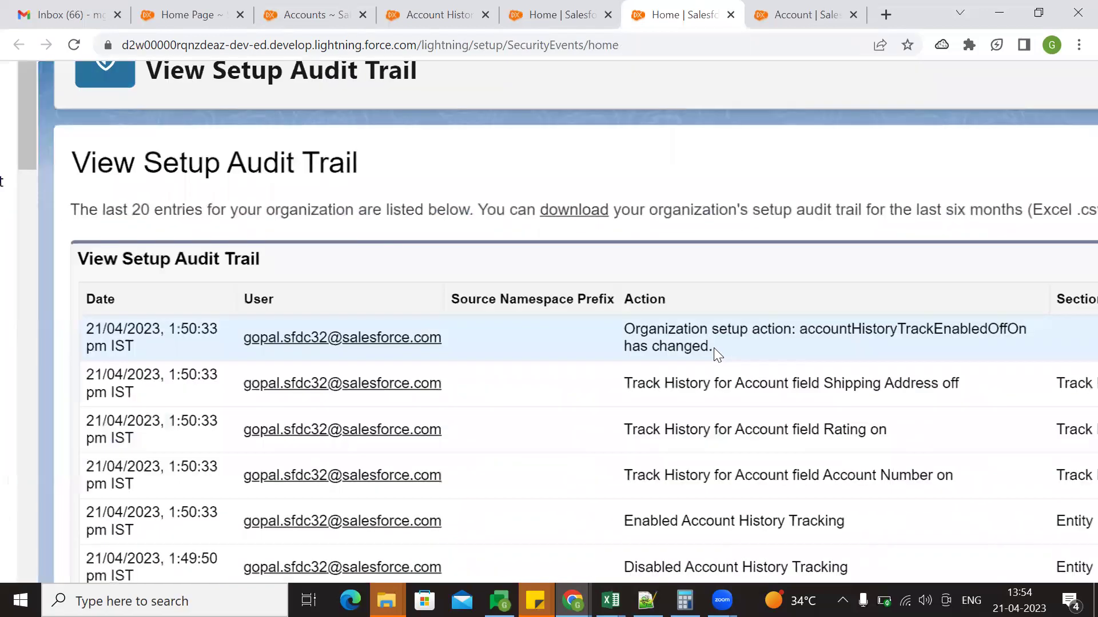
{"action": "scroll", "coordinate": [792, 338], "scroll_direction": "right", "scroll_amount": 2}
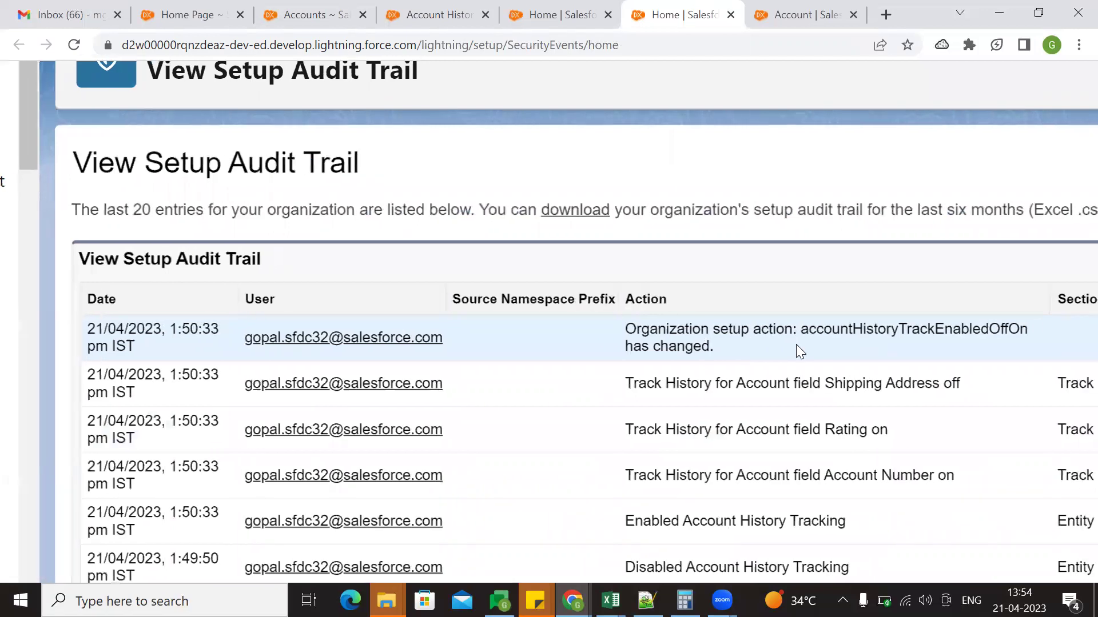
{"action": "left_click_drag", "start_coordinate": [756, 330], "coordinate": [948, 342]}
{"action": "left_click", "coordinate": [958, 346]}
{"action": "scroll", "coordinate": [952, 334], "scroll_direction": "right", "scroll_amount": 1}
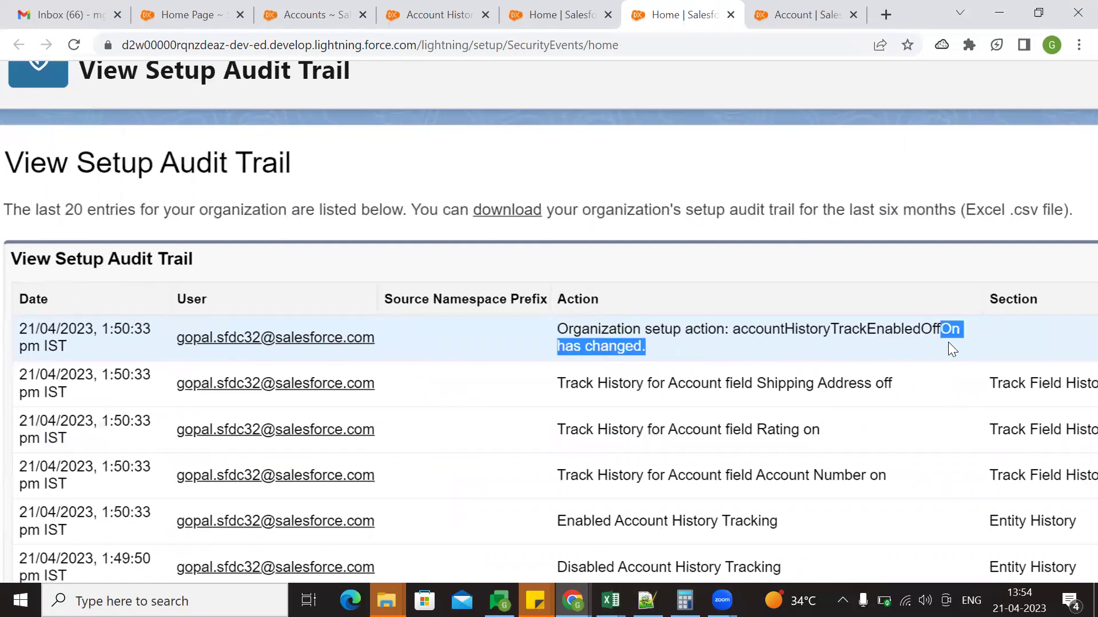
{"action": "left_click", "coordinate": [903, 339]}
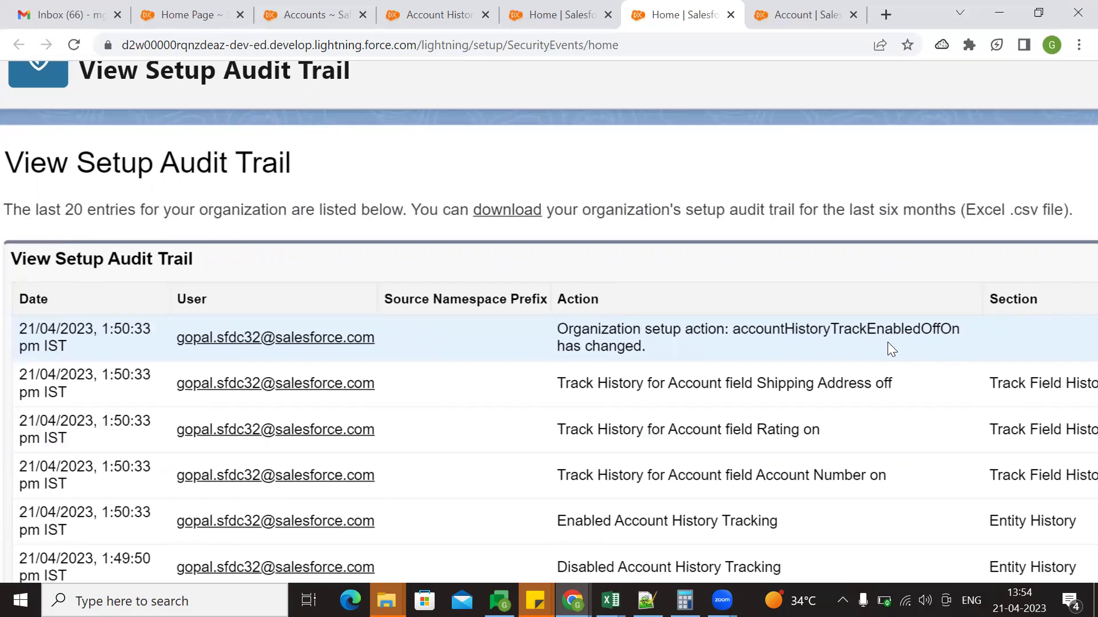
{"action": "scroll", "coordinate": [888, 342], "scroll_direction": "left", "scroll_amount": 5}
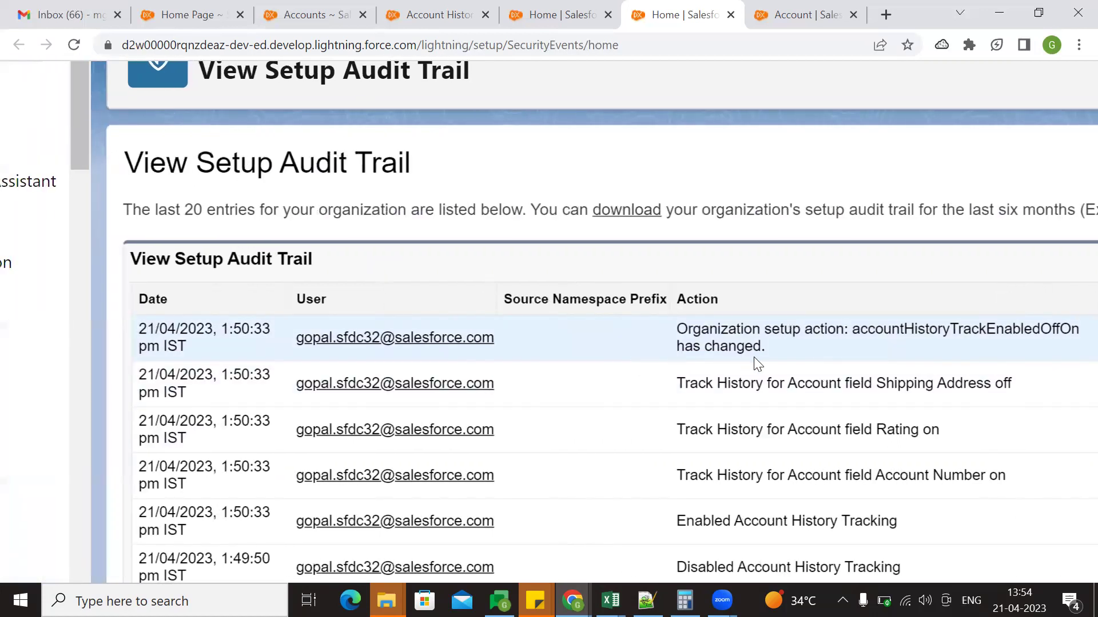
{"action": "left_click_drag", "start_coordinate": [777, 347], "coordinate": [675, 330]}
{"action": "left_click", "coordinate": [779, 343]}
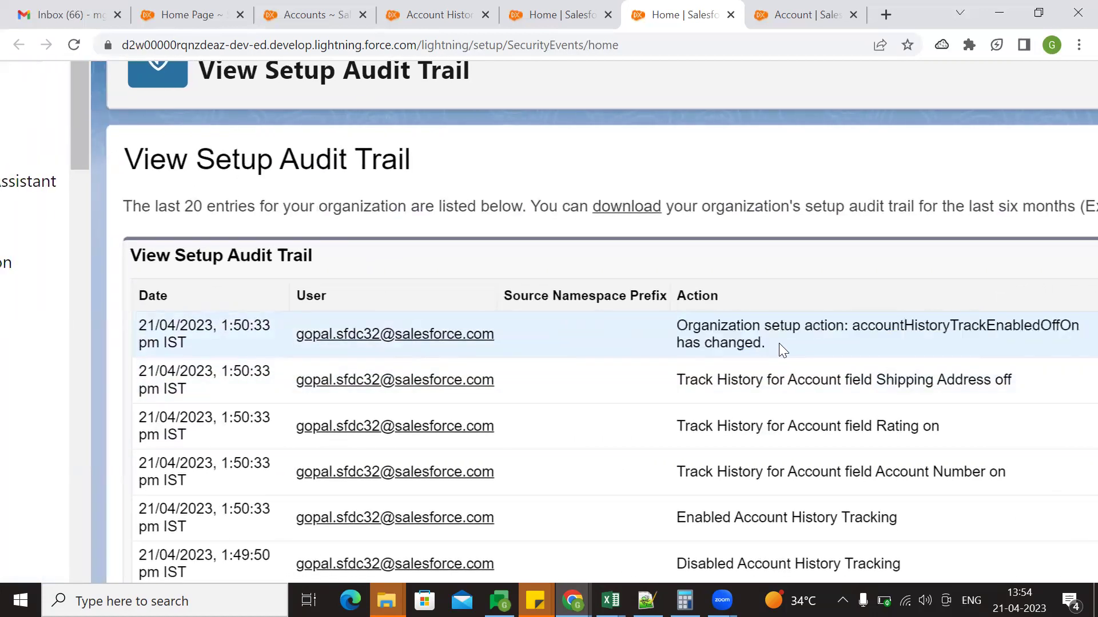
{"action": "scroll", "coordinate": [778, 343], "scroll_direction": "right", "scroll_amount": 2}
{"action": "scroll", "coordinate": [779, 343], "scroll_direction": "right", "scroll_amount": 1}
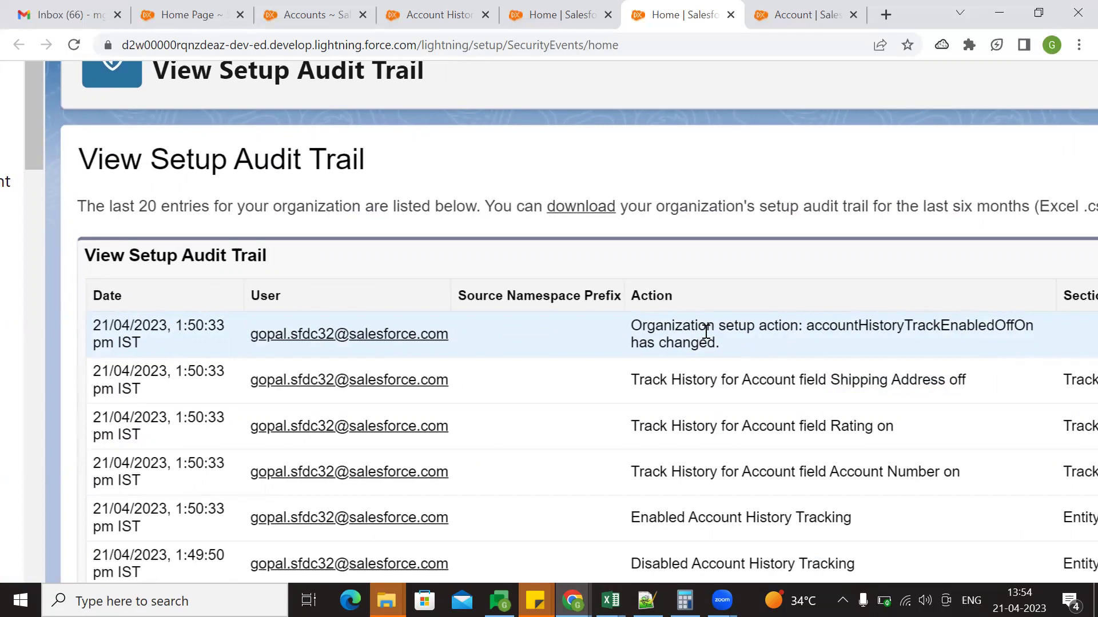
{"action": "left_click_drag", "start_coordinate": [719, 343], "coordinate": [637, 327]}
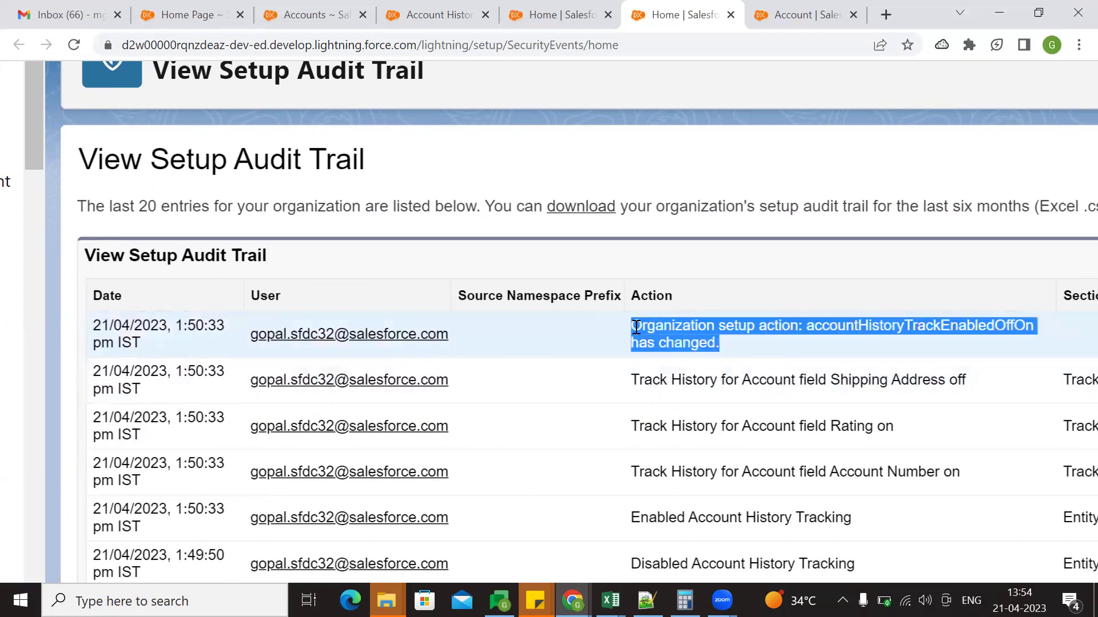
{"action": "left_click_drag", "start_coordinate": [724, 352], "coordinate": [636, 320]}
{"action": "left_click_drag", "start_coordinate": [632, 378], "coordinate": [955, 388]}
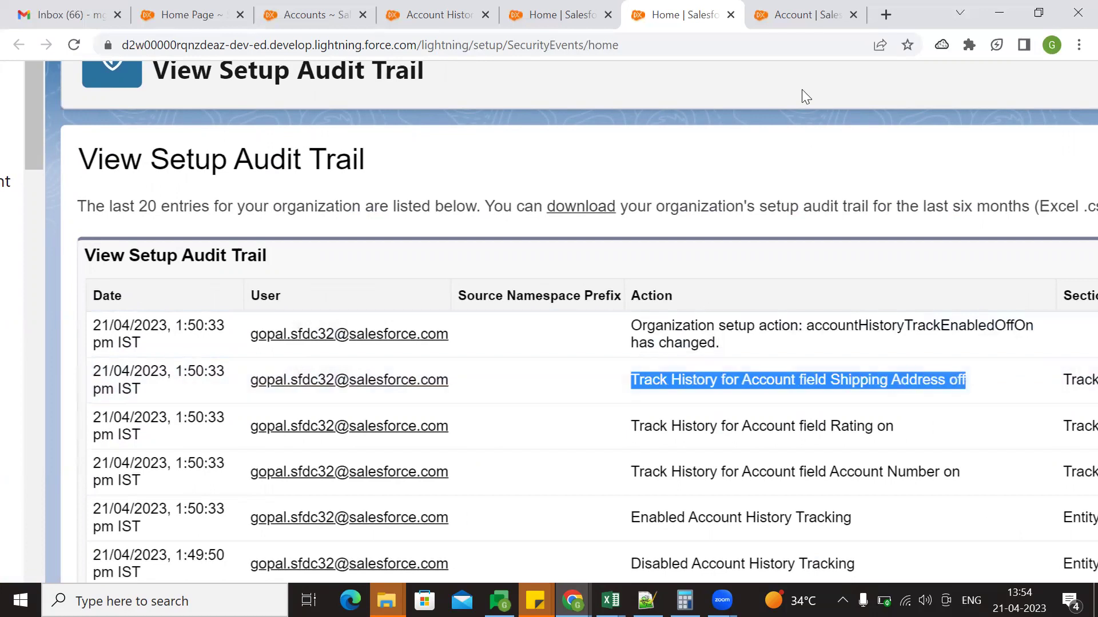
Open the Account object's field history tracking settings, enable tracking for Shipping Address, and save
{"action": "left_click", "coordinate": [806, 15]}
{"action": "left_click", "coordinate": [1000, 264]}
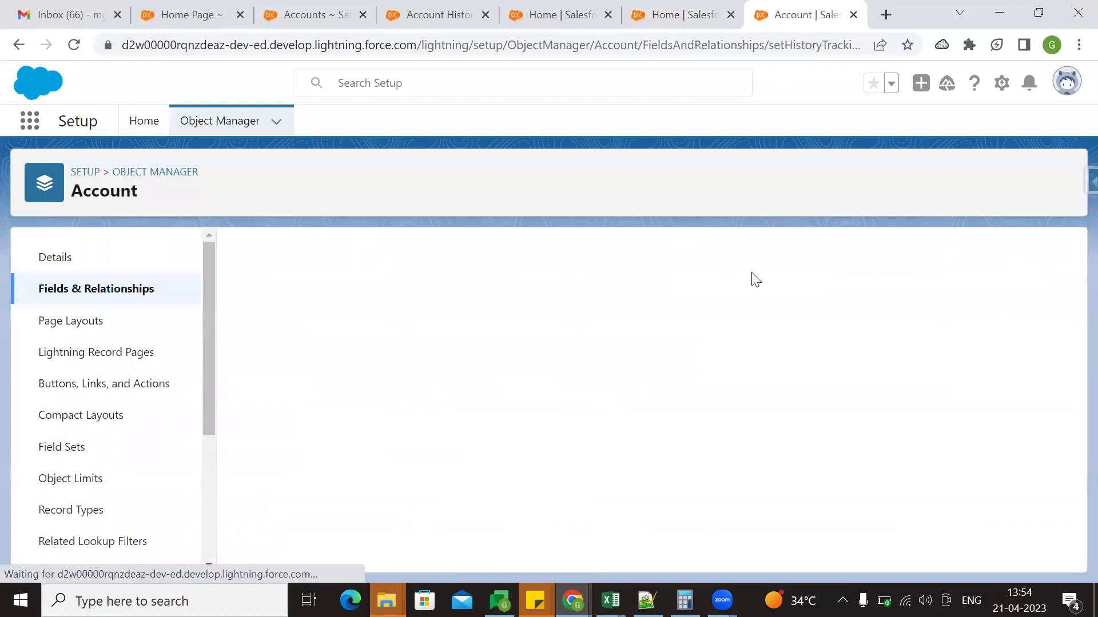
{"action": "scroll", "coordinate": [423, 411], "scroll_direction": "down", "scroll_amount": 10}
{"action": "scroll", "coordinate": [492, 434], "scroll_direction": "up", "scroll_amount": 1}
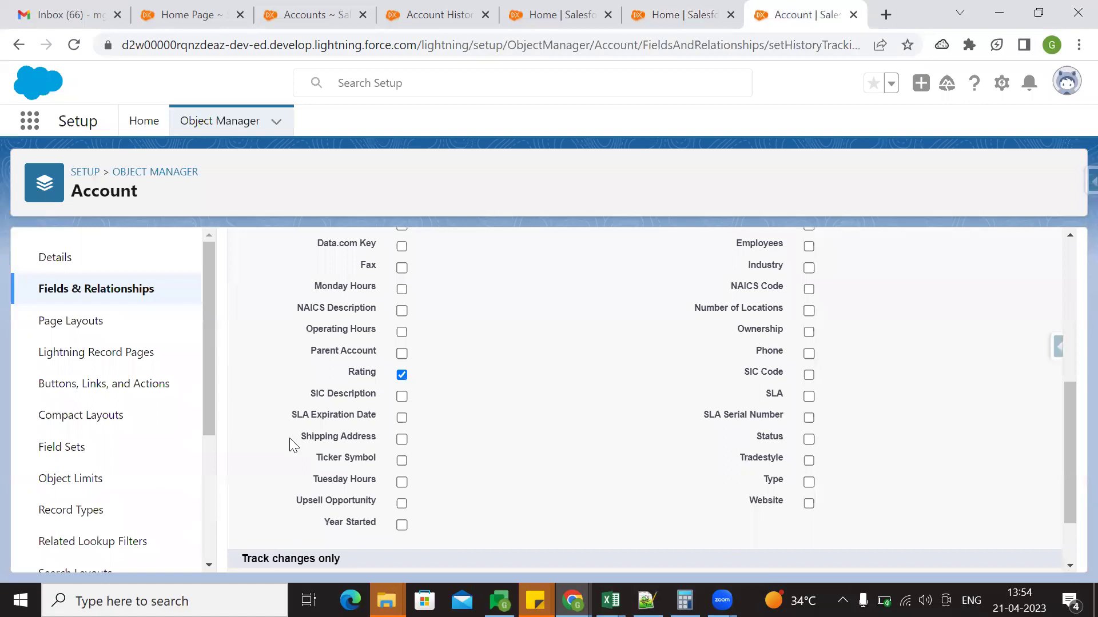
{"action": "left_click_drag", "start_coordinate": [293, 439], "coordinate": [361, 440]}
{"action": "left_click", "coordinate": [402, 439]}
{"action": "left_click", "coordinate": [415, 438]}
{"action": "scroll", "coordinate": [542, 452], "scroll_direction": "up", "scroll_amount": 3}
{"action": "left_click", "coordinate": [497, 295]}
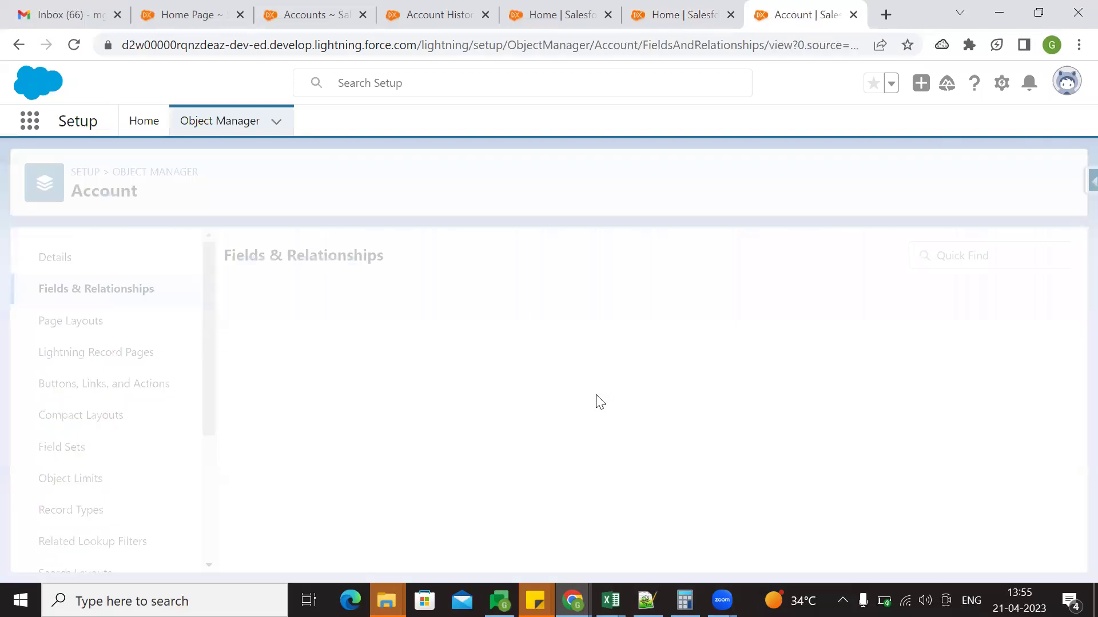
Return to the View Setup Audit Trail page and reload it to bring up its newest entries
{"action": "left_click", "coordinate": [332, 15]}
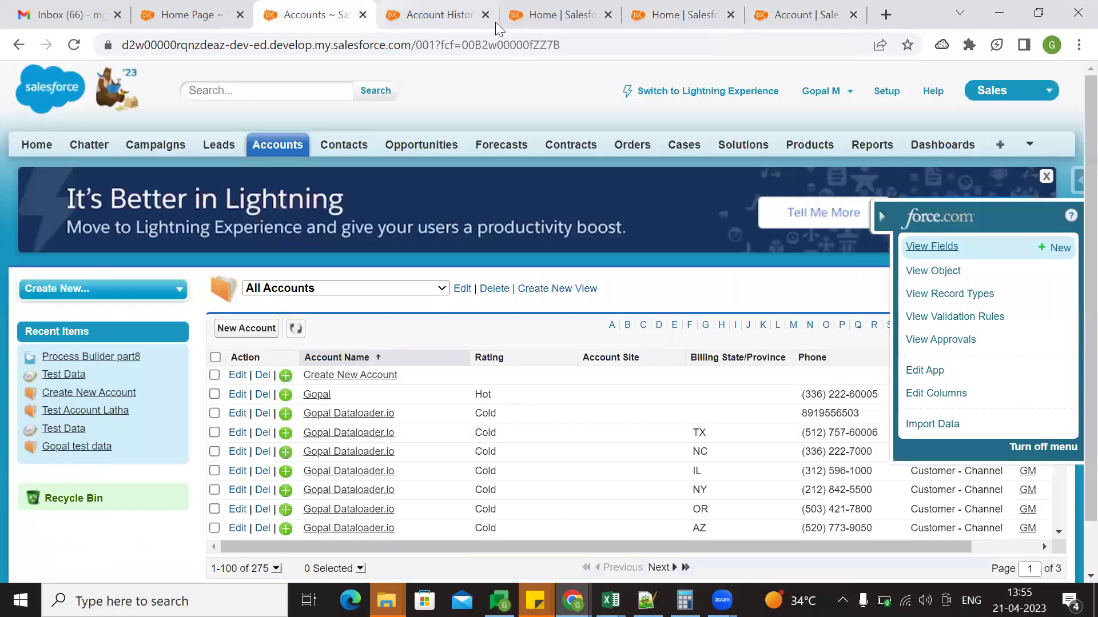
{"action": "left_click", "coordinate": [557, 15]}
{"action": "left_click", "coordinate": [715, 15]}
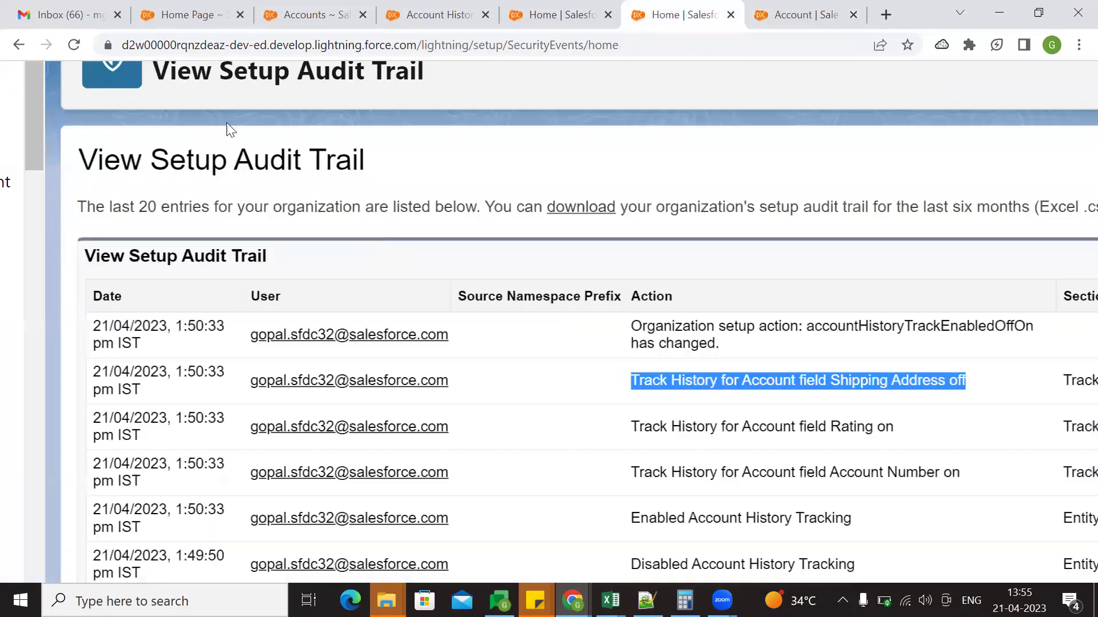
{"action": "left_click", "coordinate": [74, 40]}
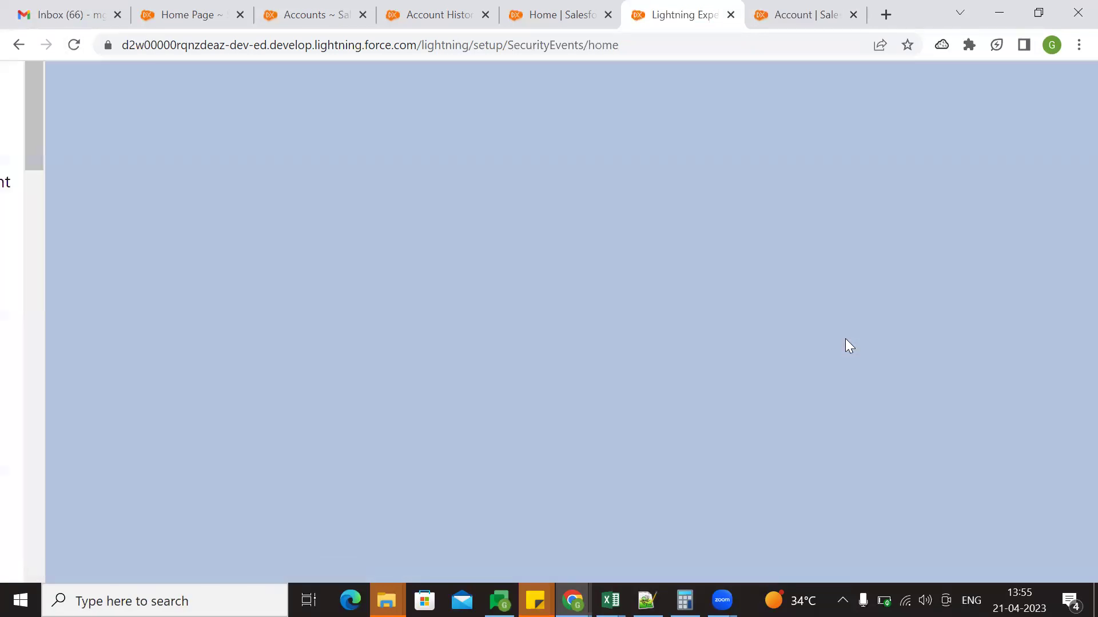
{"action": "scroll", "coordinate": [609, 401], "scroll_direction": "right", "scroll_amount": 10}
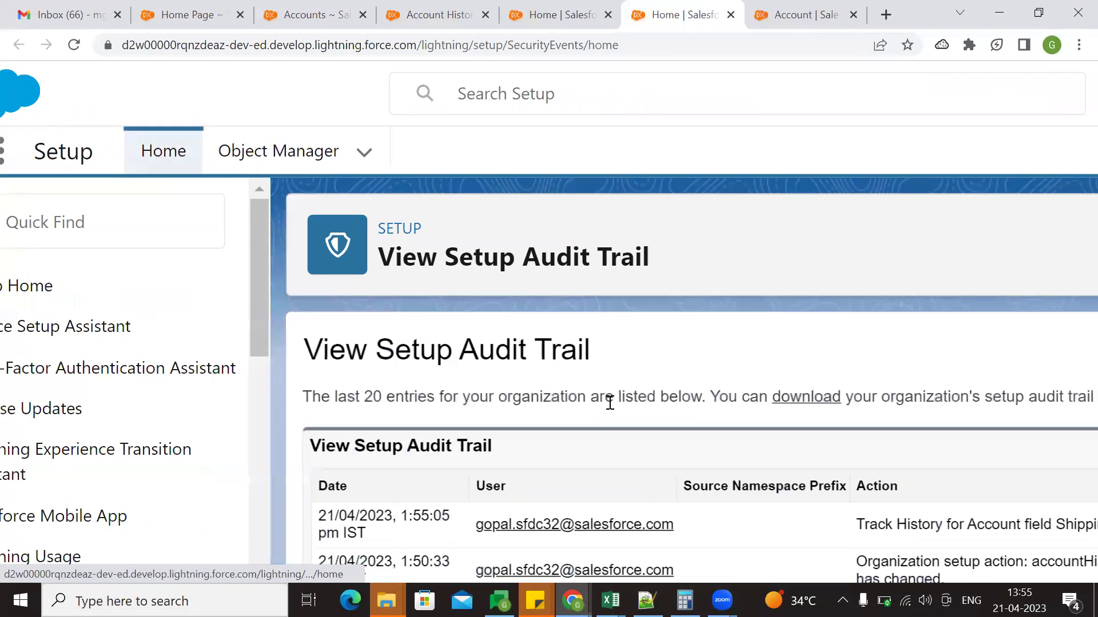
{"action": "scroll", "coordinate": [610, 402], "scroll_direction": "down", "scroll_amount": 3}
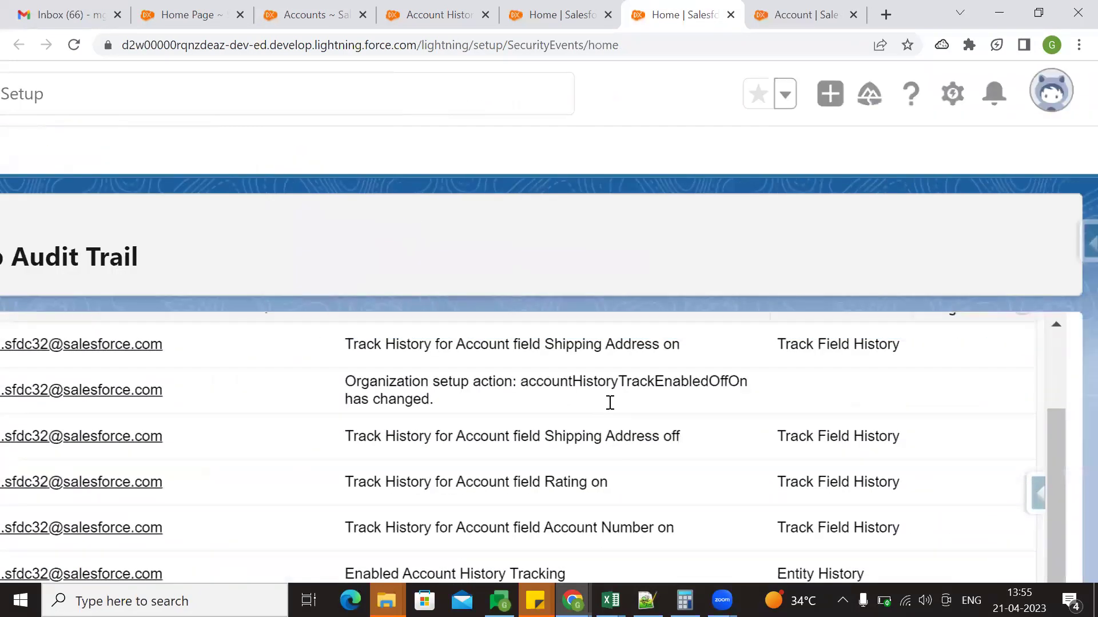
{"action": "scroll", "coordinate": [610, 403], "scroll_direction": "up", "scroll_amount": 1}
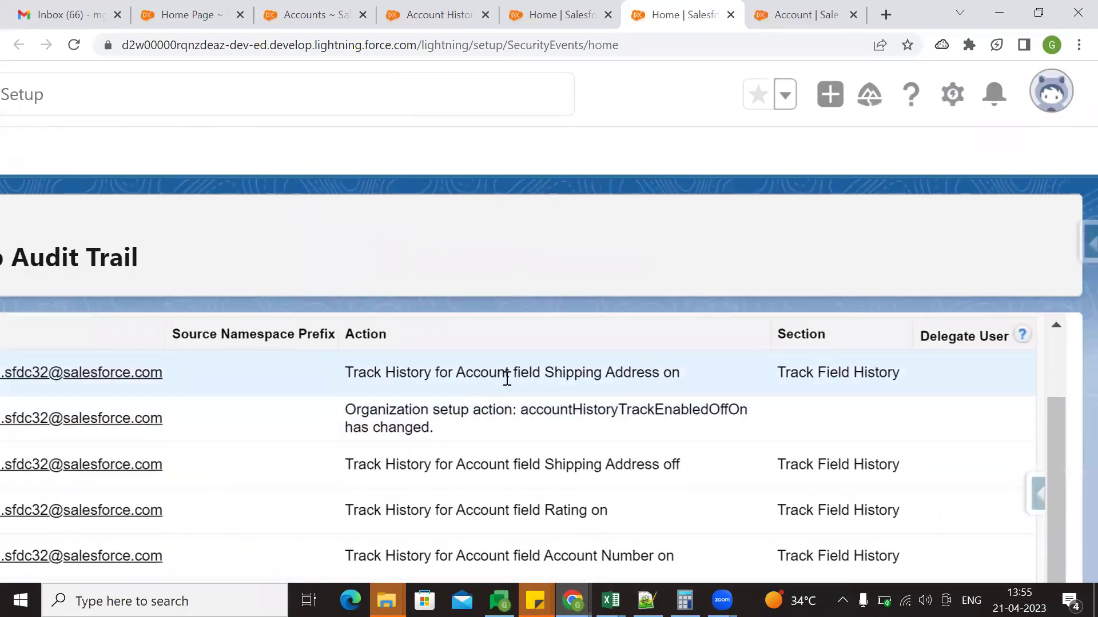
Examine the action and section of the newest audit trail entry, covering Account Shipping Address history tracking
{"action": "left_click_drag", "start_coordinate": [544, 373], "coordinate": [681, 372]}
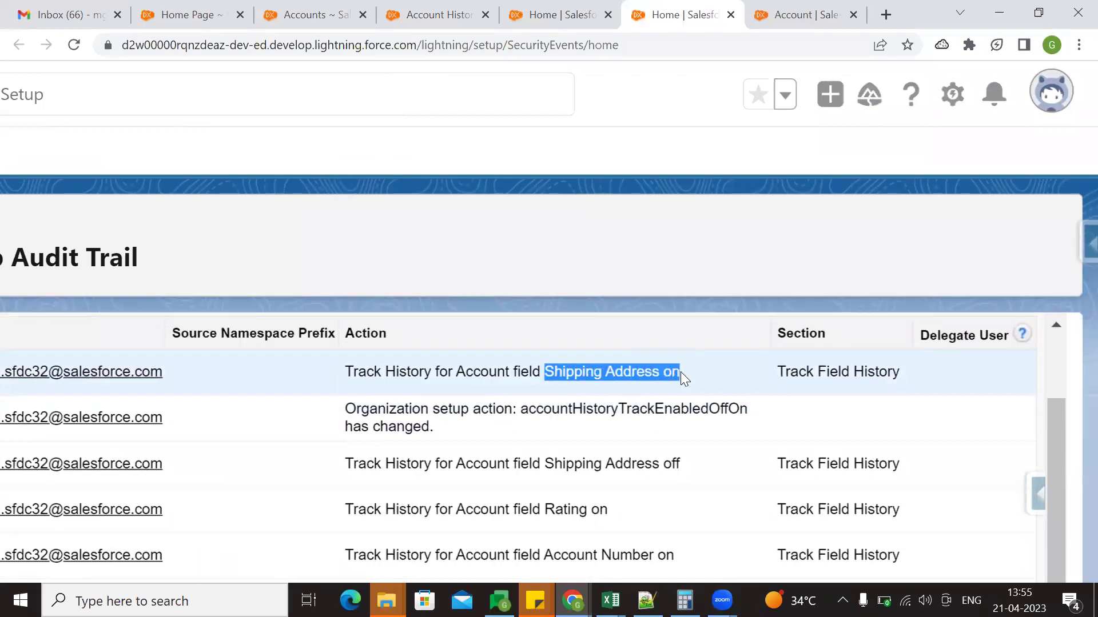
{"action": "left_click_drag", "start_coordinate": [776, 372], "coordinate": [901, 375]}
{"action": "left_click", "coordinate": [816, 369]}
{"action": "scroll", "coordinate": [816, 369], "scroll_direction": "left", "scroll_amount": 4}
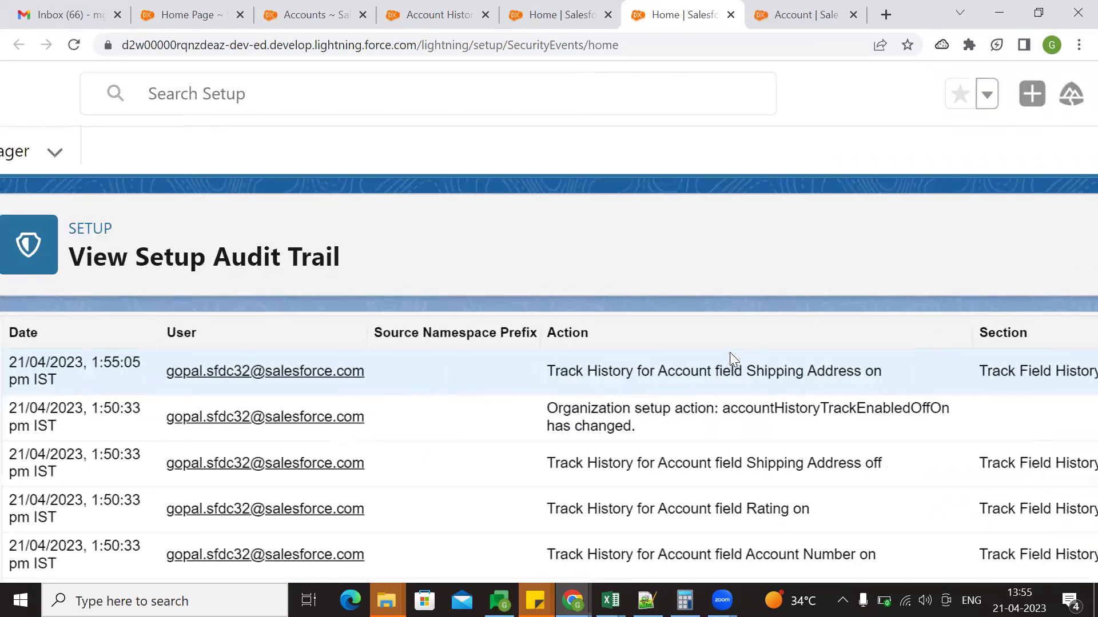
{"action": "scroll", "coordinate": [730, 352], "scroll_direction": "down", "scroll_amount": 1}
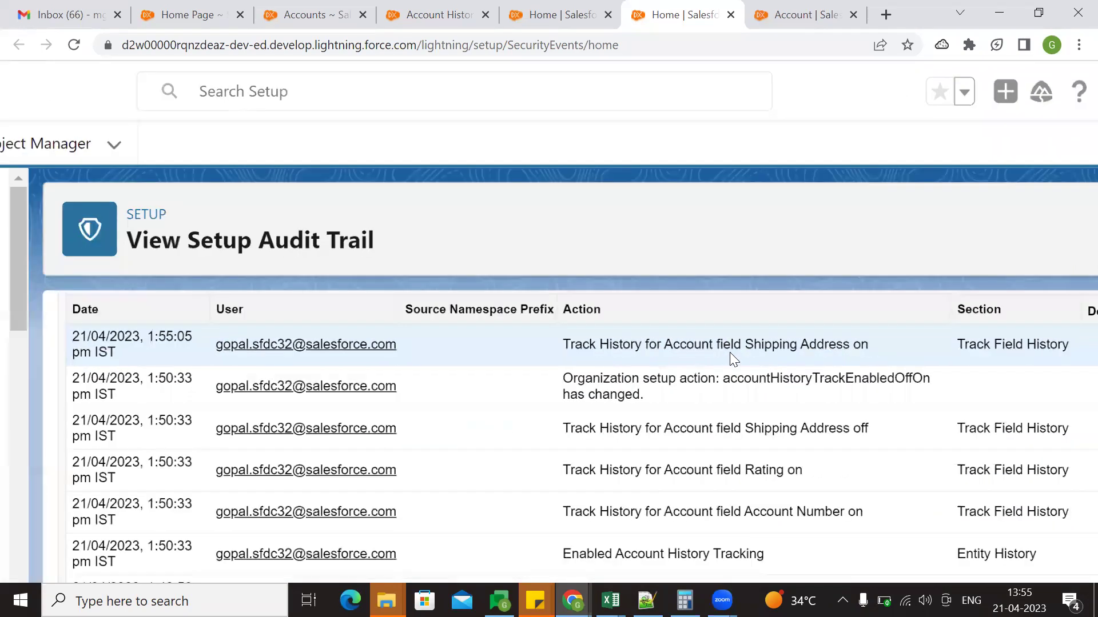
{"action": "scroll", "coordinate": [730, 352], "scroll_direction": "down", "scroll_amount": 1}
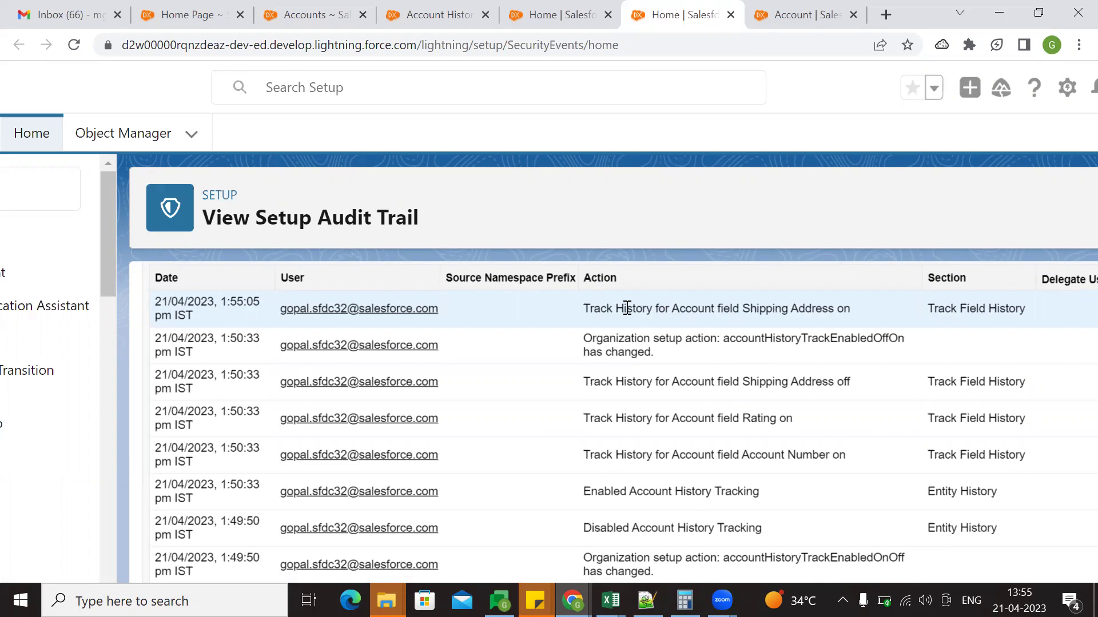
{"action": "left_click_drag", "start_coordinate": [583, 308], "coordinate": [856, 312]}
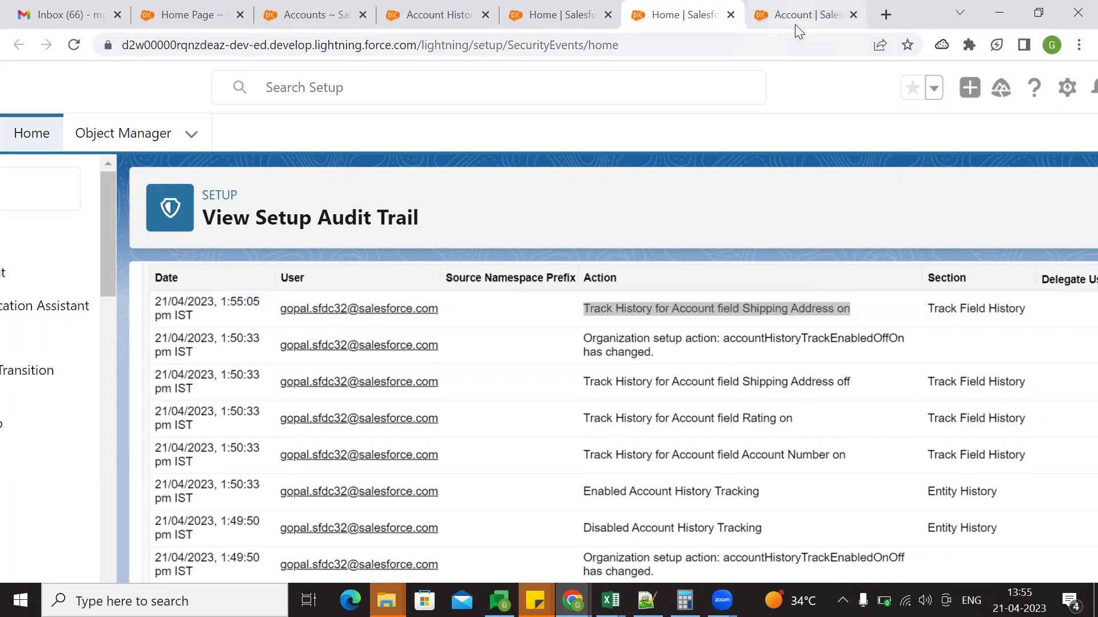
Review the older audit trail entries down to the end of the list, including the flow, custom field and workflow rule changes
{"action": "left_click", "coordinate": [796, 23]}
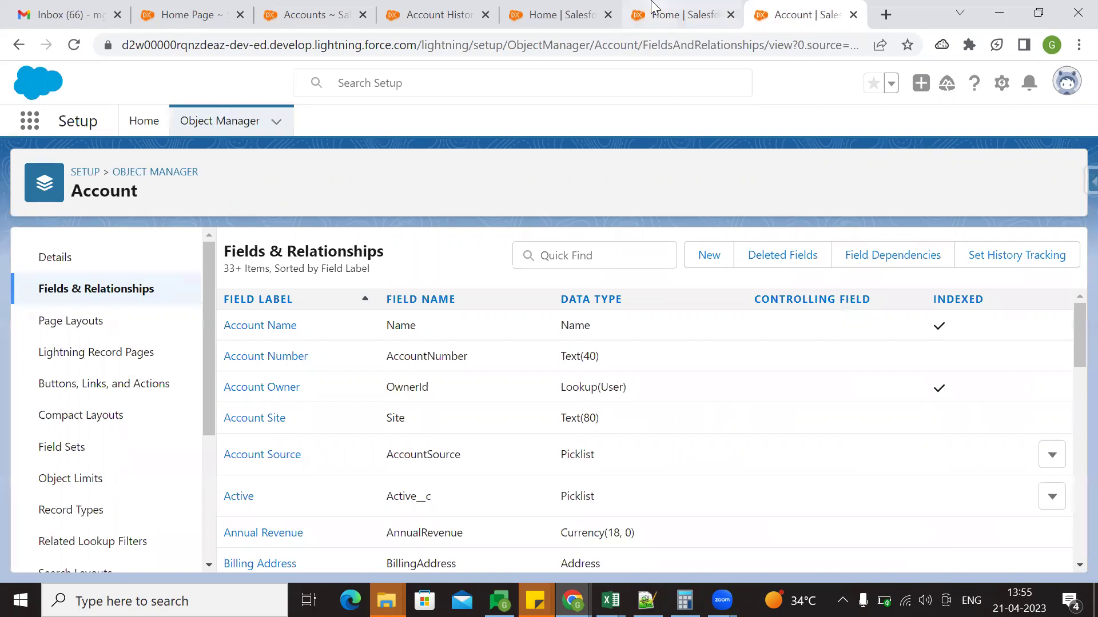
{"action": "left_click", "coordinate": [675, 14]}
{"action": "left_click", "coordinate": [627, 358]}
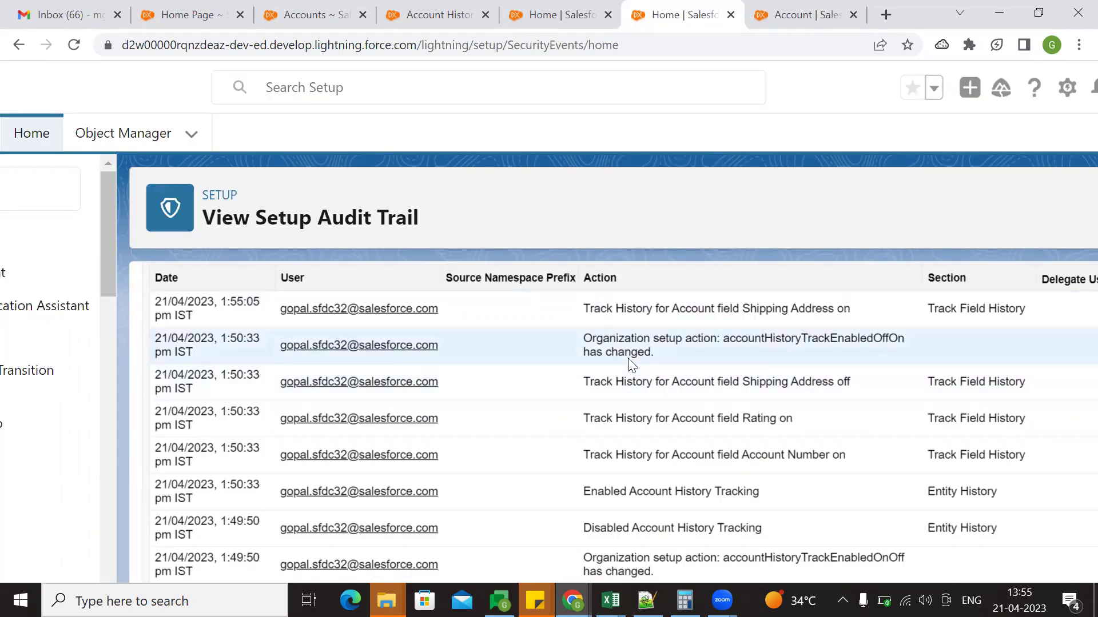
{"action": "left_click_drag", "start_coordinate": [752, 446], "coordinate": [566, 321]}
{"action": "left_click", "coordinate": [684, 433]}
{"action": "scroll", "coordinate": [690, 399], "scroll_direction": "down", "scroll_amount": 3}
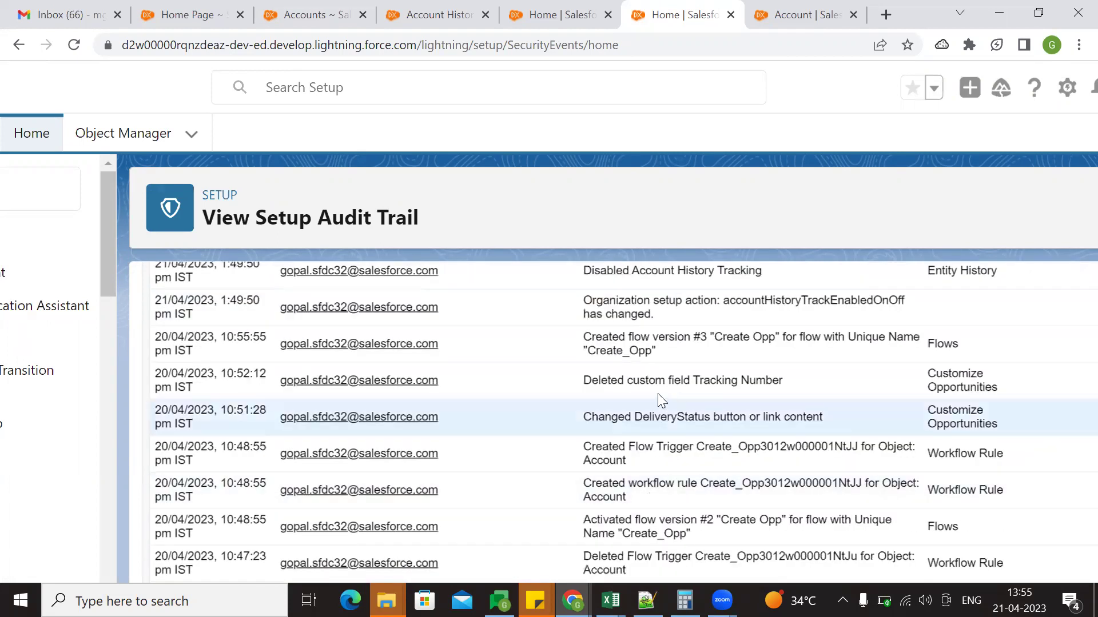
{"action": "left_click_drag", "start_coordinate": [583, 336], "coordinate": [674, 347]}
{"action": "left_click", "coordinate": [690, 348]}
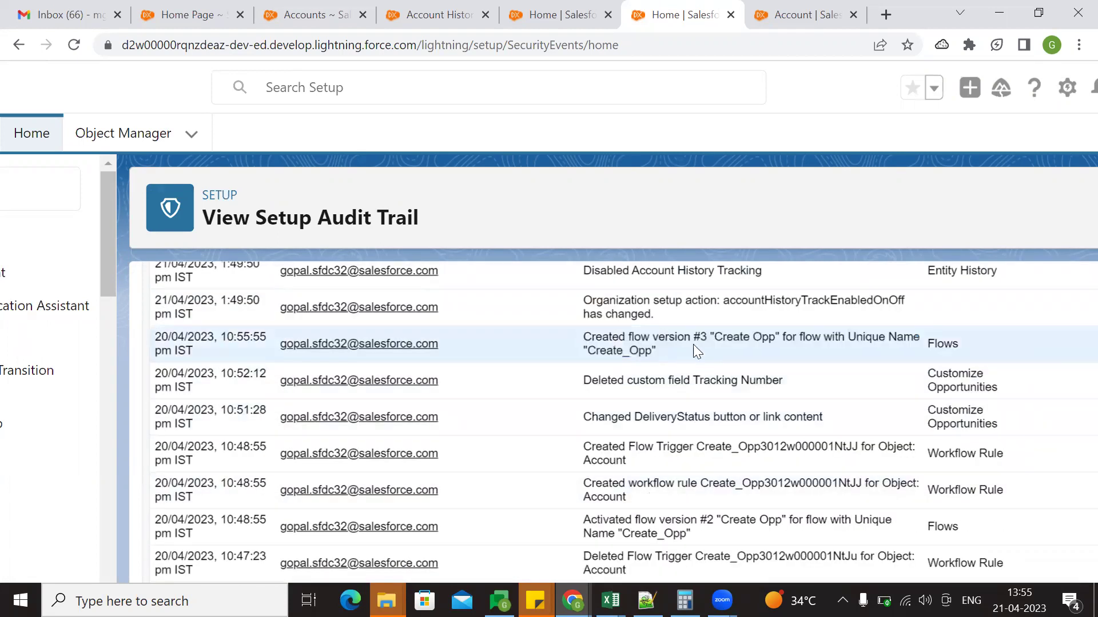
{"action": "scroll", "coordinate": [743, 435], "scroll_direction": "down", "scroll_amount": 2}
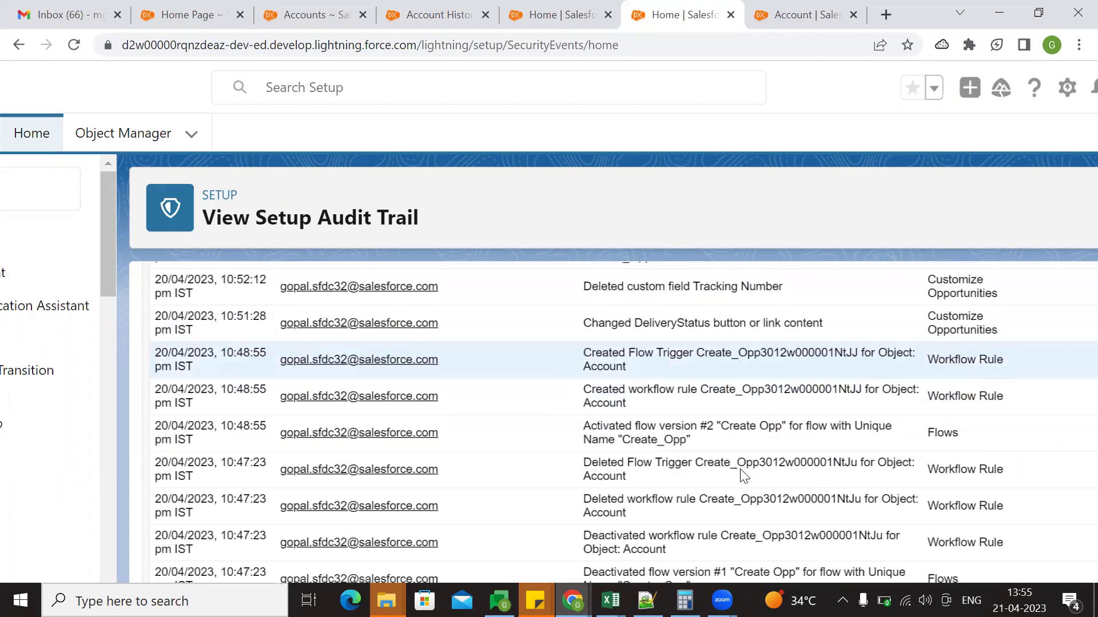
{"action": "scroll", "coordinate": [743, 464], "scroll_direction": "down", "scroll_amount": 1}
{"action": "scroll", "coordinate": [713, 458], "scroll_direction": "down", "scroll_amount": 2}
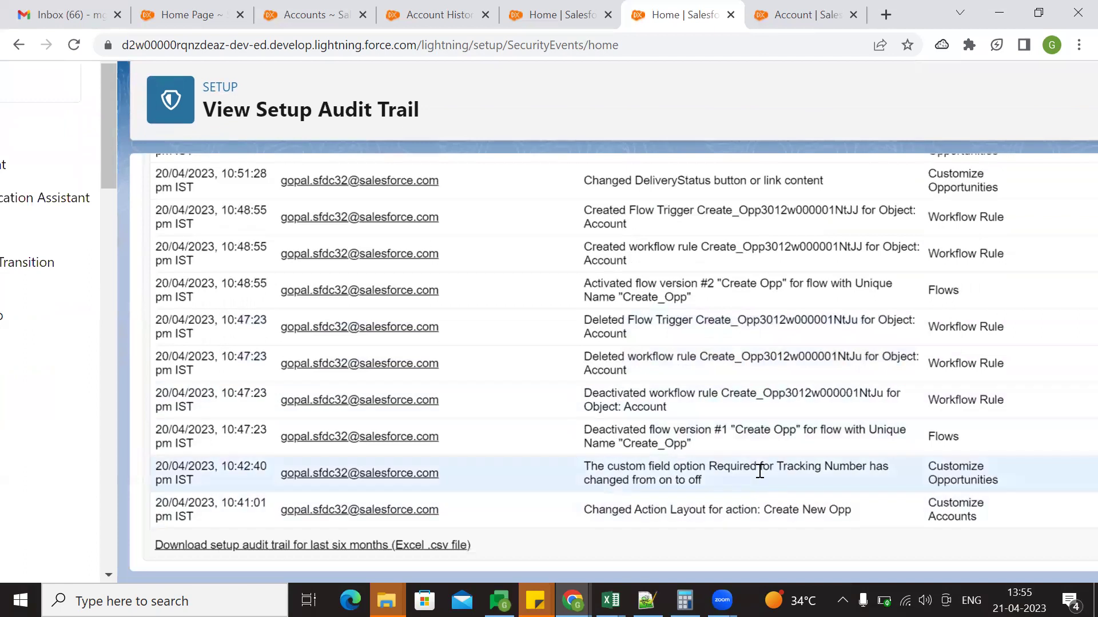
Examine the date, user, action and section of the audit trail entry for the deactivated workflow rule
{"action": "left_click_drag", "start_coordinate": [902, 393], "coordinate": [783, 408]}
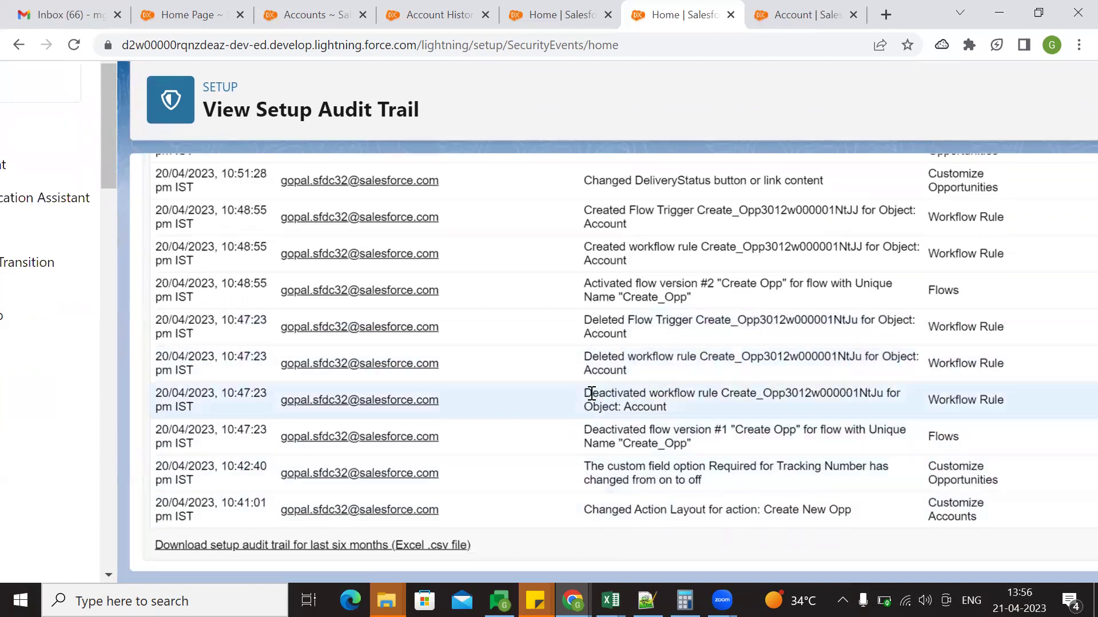
{"action": "left_click_drag", "start_coordinate": [586, 395], "coordinate": [681, 402]}
{"action": "left_click", "coordinate": [642, 406]}
{"action": "left_click_drag", "start_coordinate": [449, 401], "coordinate": [282, 397]}
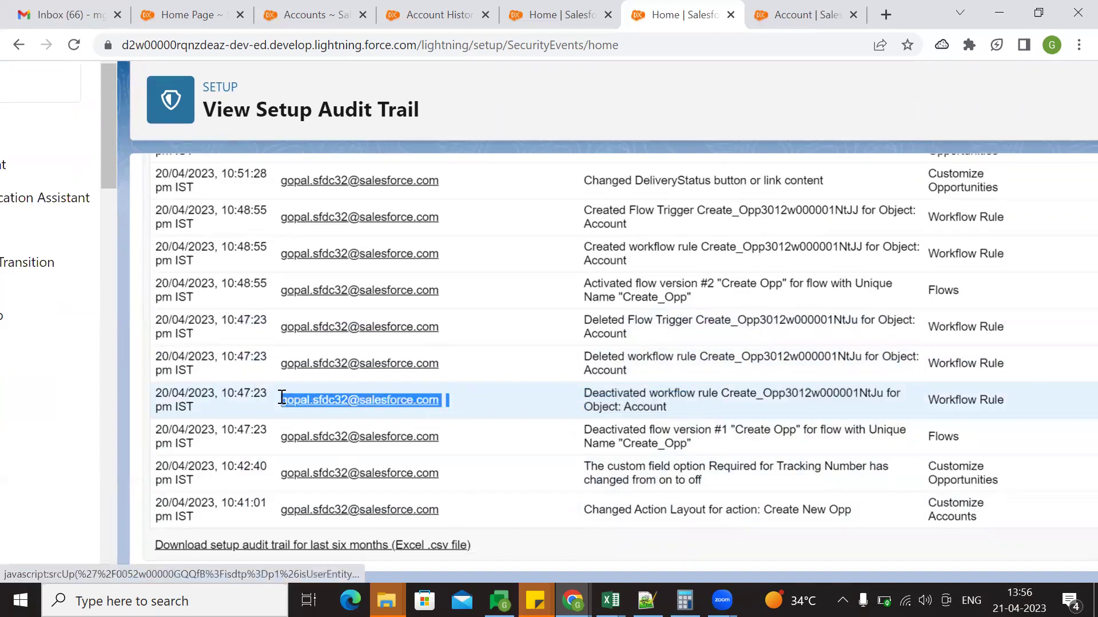
{"action": "left_click", "coordinate": [213, 389]}
{"action": "left_click_drag", "start_coordinate": [199, 408], "coordinate": [153, 399]}
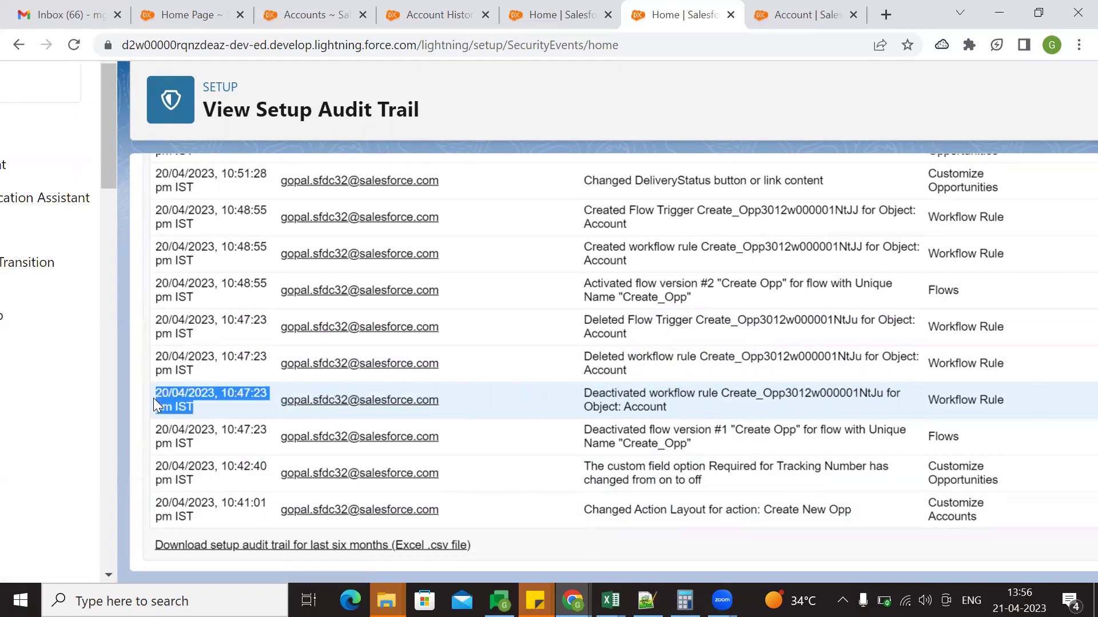
{"action": "left_click", "coordinate": [213, 408]}
{"action": "left_click_drag", "start_coordinate": [448, 401], "coordinate": [284, 403]}
{"action": "left_click_drag", "start_coordinate": [213, 410], "coordinate": [154, 394]}
{"action": "left_click_drag", "start_coordinate": [1058, 401], "coordinate": [584, 396]}
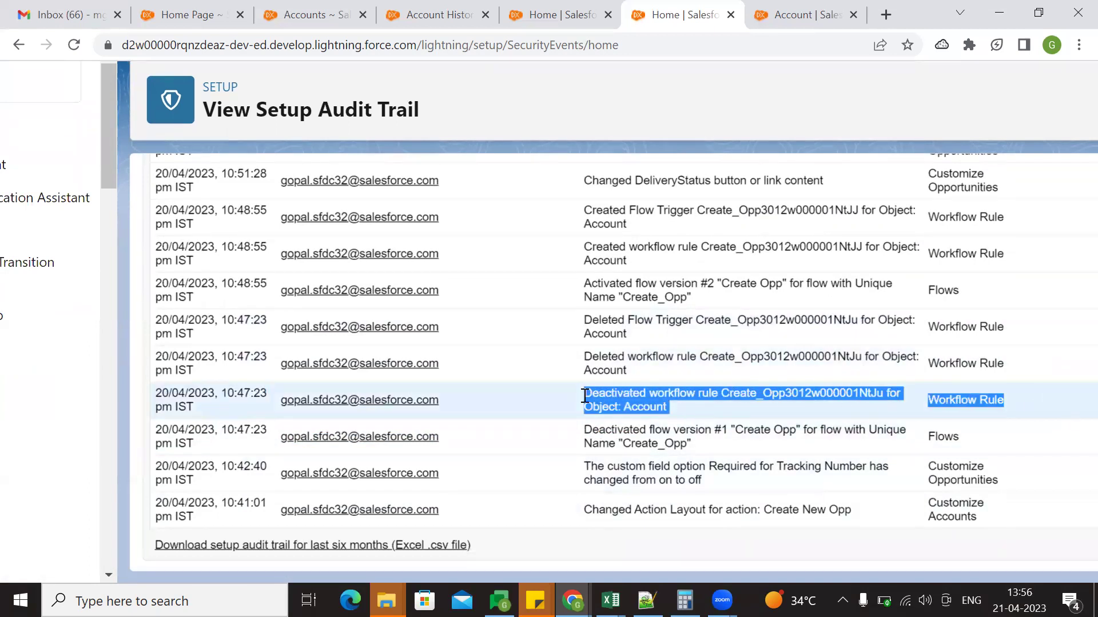
Download the setup audit trail for the last six months as a CSV file
{"action": "left_click", "coordinate": [709, 410]}
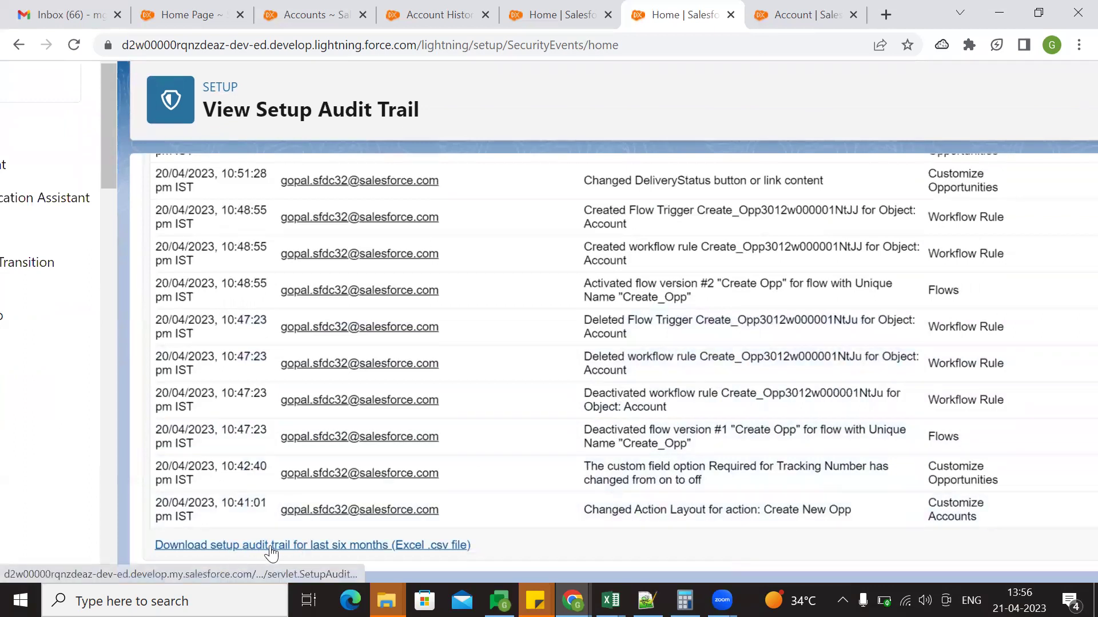
{"action": "left_click", "coordinate": [292, 546]}
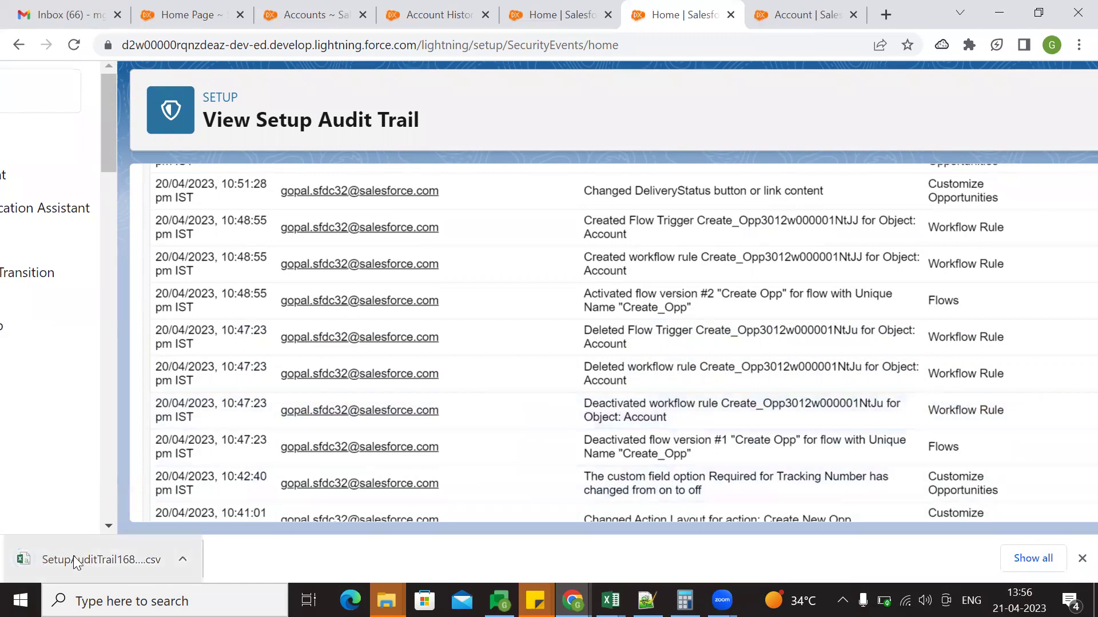
Open the downloaded setup audit trail CSV in Excel and autofit the Date, User, Source Namespace Prefix and Action columns
{"action": "left_click", "coordinate": [89, 567]}
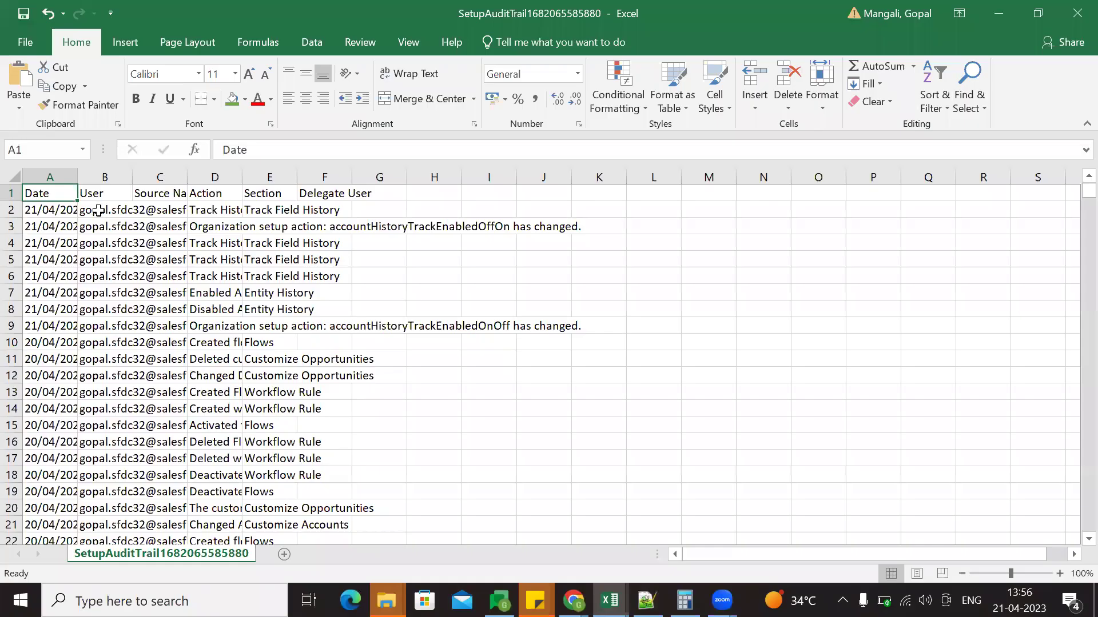
{"action": "double_click", "coordinate": [133, 177]}
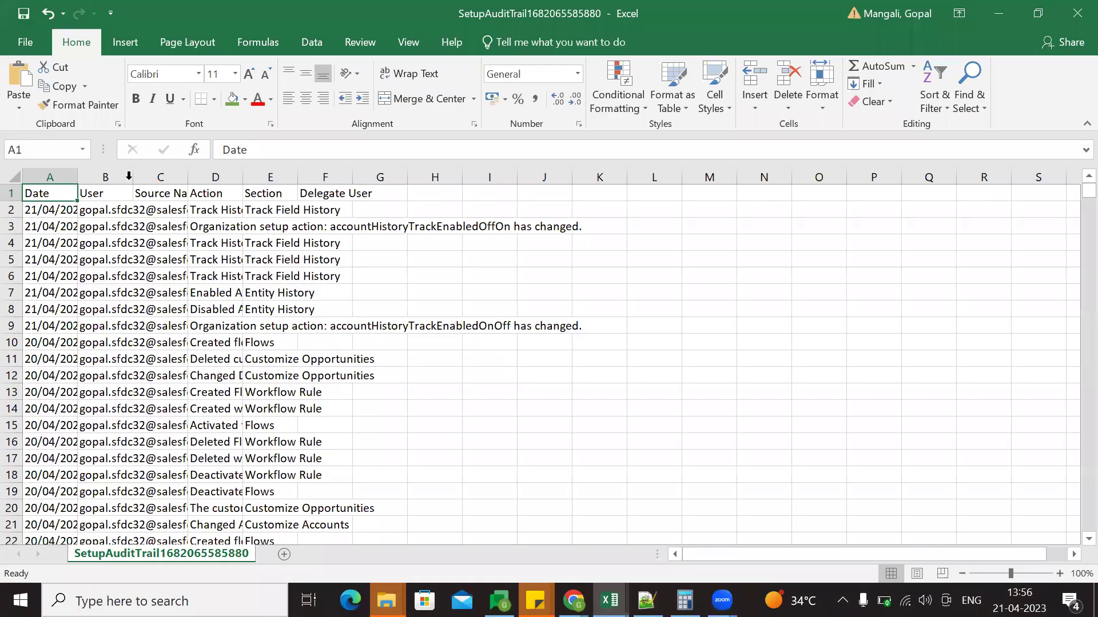
{"action": "double_click", "coordinate": [78, 177]}
{"action": "double_click", "coordinate": [404, 177]}
{"action": "double_click", "coordinate": [545, 175]}
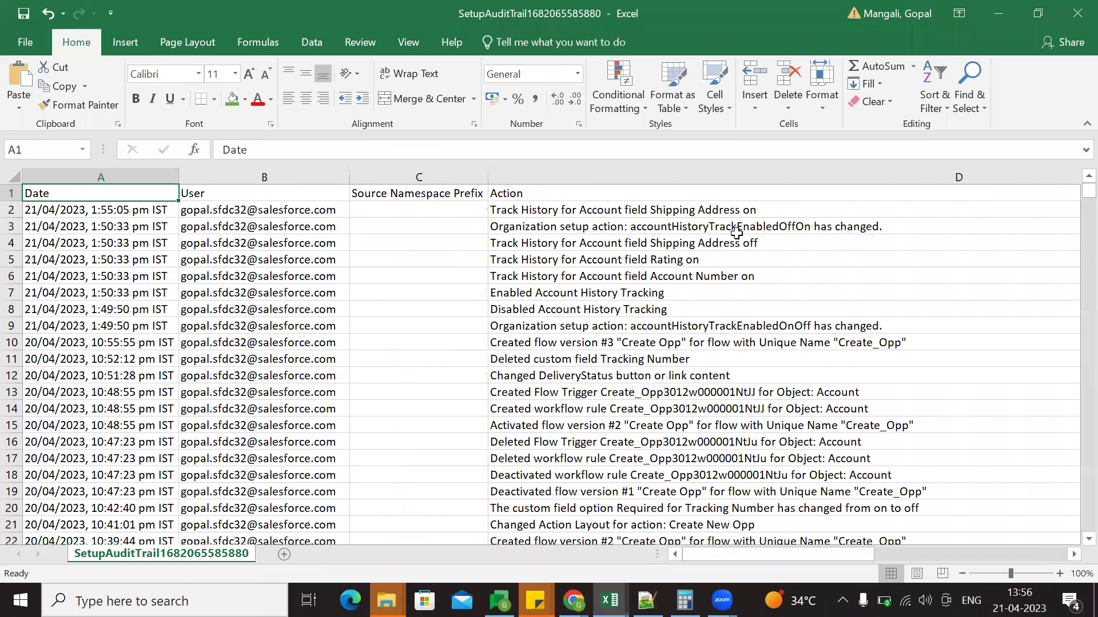
Examine the newest exported audit entries from the Account history tracking changes down to the 19/04/2023 Login-As and user profile changes
{"action": "left_click", "coordinate": [610, 290]}
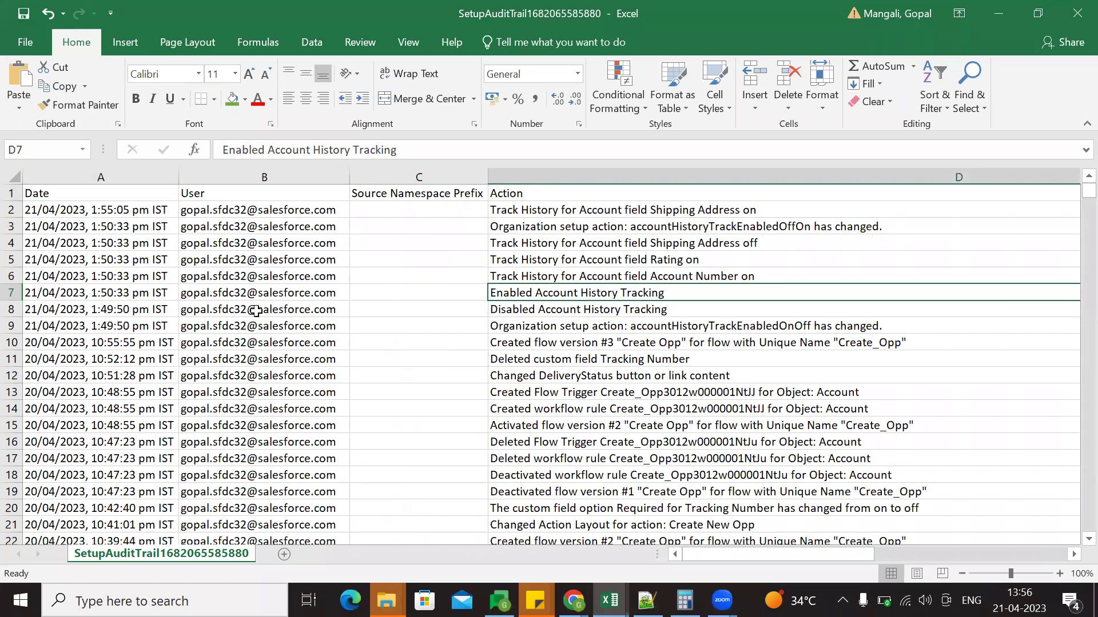
{"action": "scroll", "coordinate": [286, 343], "scroll_direction": "down", "scroll_amount": 19}
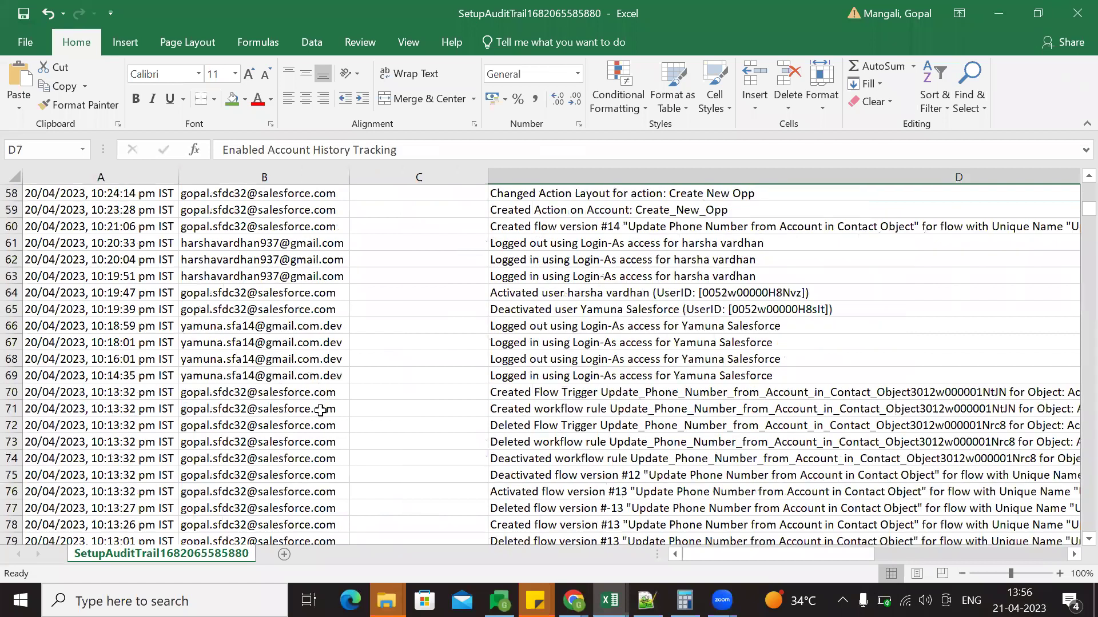
{"action": "scroll", "coordinate": [323, 411], "scroll_direction": "down", "scroll_amount": 20}
{"action": "scroll", "coordinate": [524, 442], "scroll_direction": "down", "scroll_amount": 20}
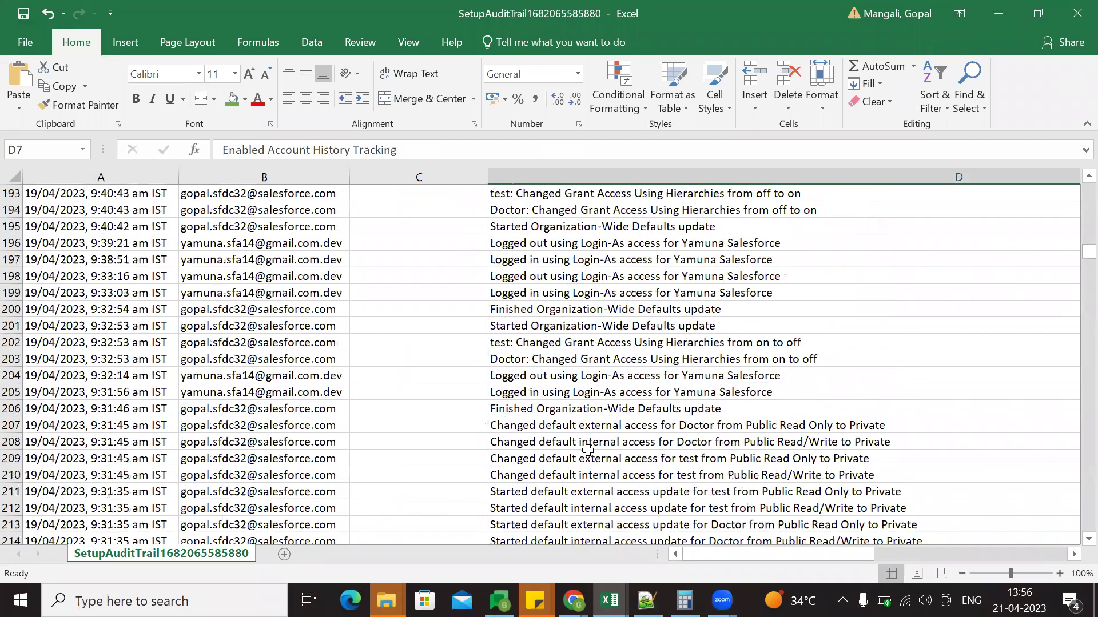
{"action": "scroll", "coordinate": [608, 477], "scroll_direction": "down", "scroll_amount": 5}
{"action": "left_click", "coordinate": [537, 263]}
{"action": "left_click", "coordinate": [539, 276]}
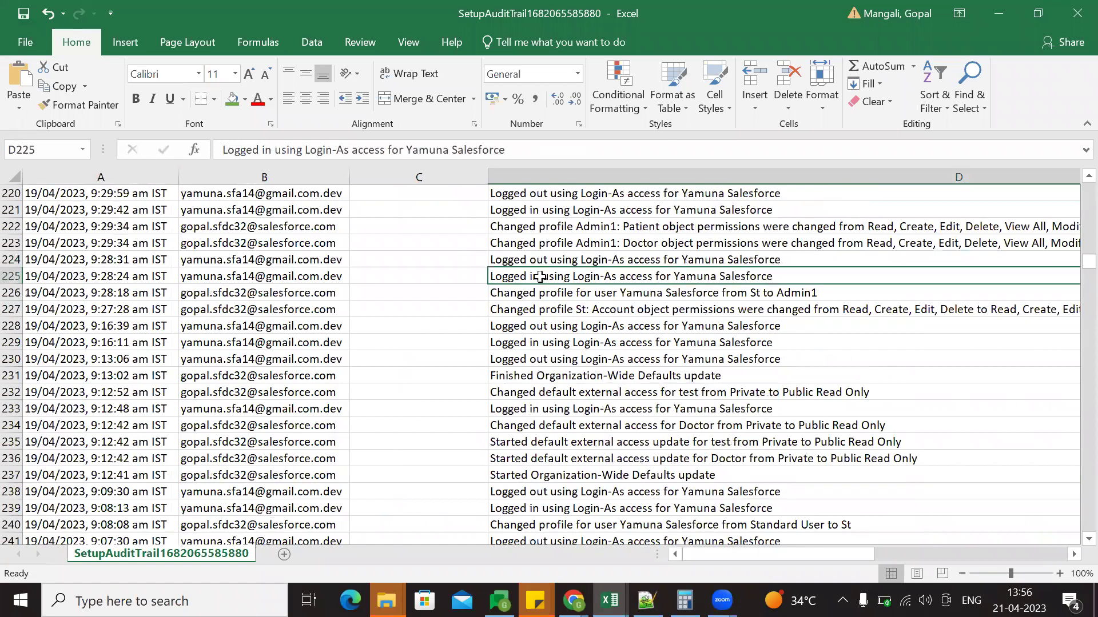
{"action": "left_click", "coordinate": [548, 293]}
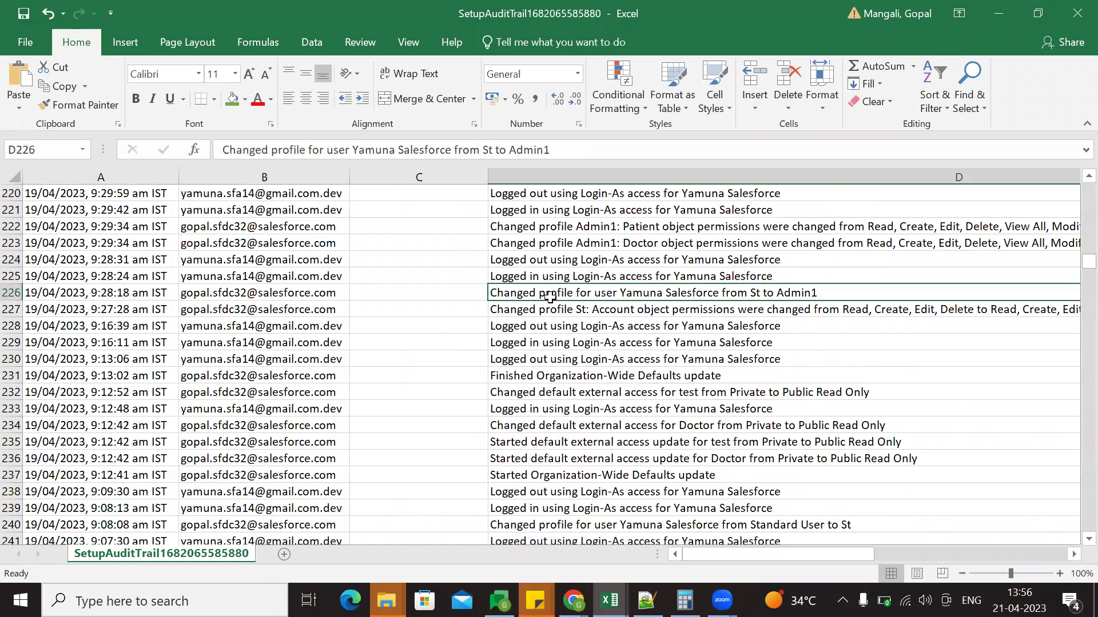
Examine the 19/04/2023 entries for Organization-Wide Defaults updates and the St profile's tab and permission changes
{"action": "scroll", "coordinate": [608, 354], "scroll_direction": "down", "scroll_amount": 1}
{"action": "left_click", "coordinate": [610, 358]}
{"action": "left_click", "coordinate": [611, 327]}
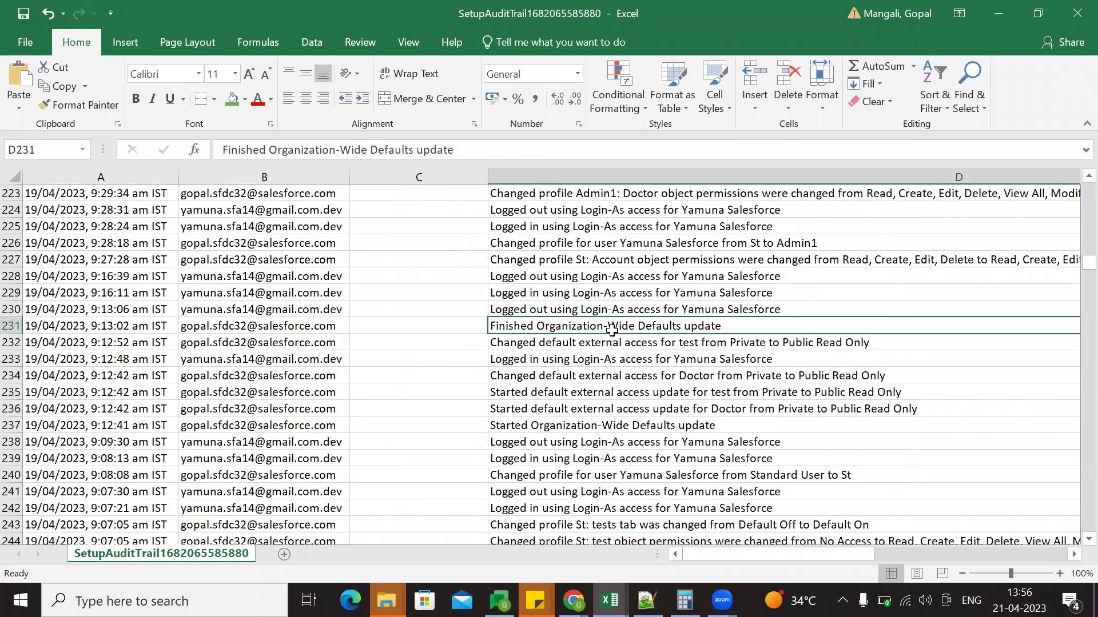
{"action": "left_click", "coordinate": [610, 426]}
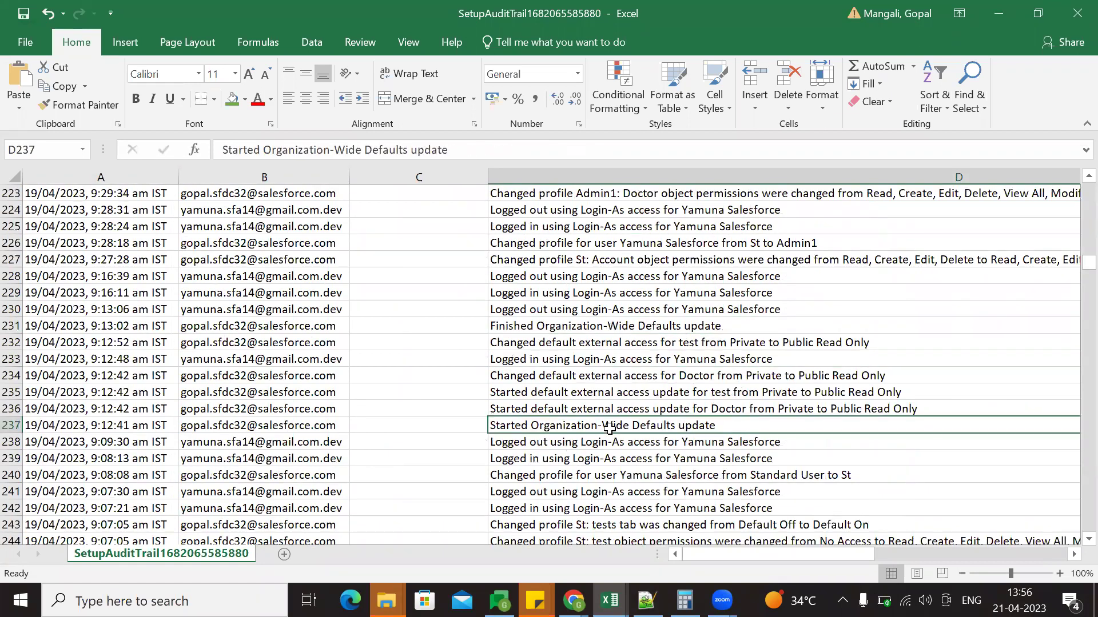
{"action": "scroll", "coordinate": [610, 428], "scroll_direction": "down", "scroll_amount": 2}
{"action": "left_click", "coordinate": [611, 427]}
{"action": "scroll", "coordinate": [612, 429], "scroll_direction": "down", "scroll_amount": 2}
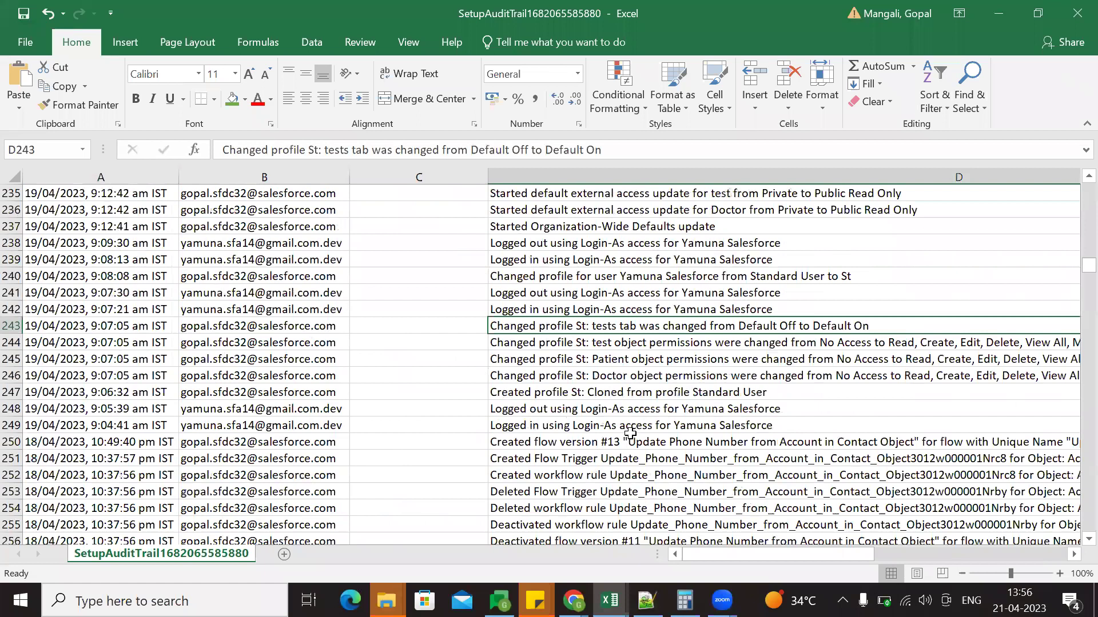
Review the 18/04/2023 and 17/04/2023 flow version, flow trigger and workflow rule entries for "Update Phone Number from Account in Contact Object"
{"action": "scroll", "coordinate": [615, 380], "scroll_direction": "down", "scroll_amount": 5}
{"action": "left_click", "coordinate": [624, 372]}
{"action": "scroll", "coordinate": [623, 369], "scroll_direction": "down", "scroll_amount": 3}
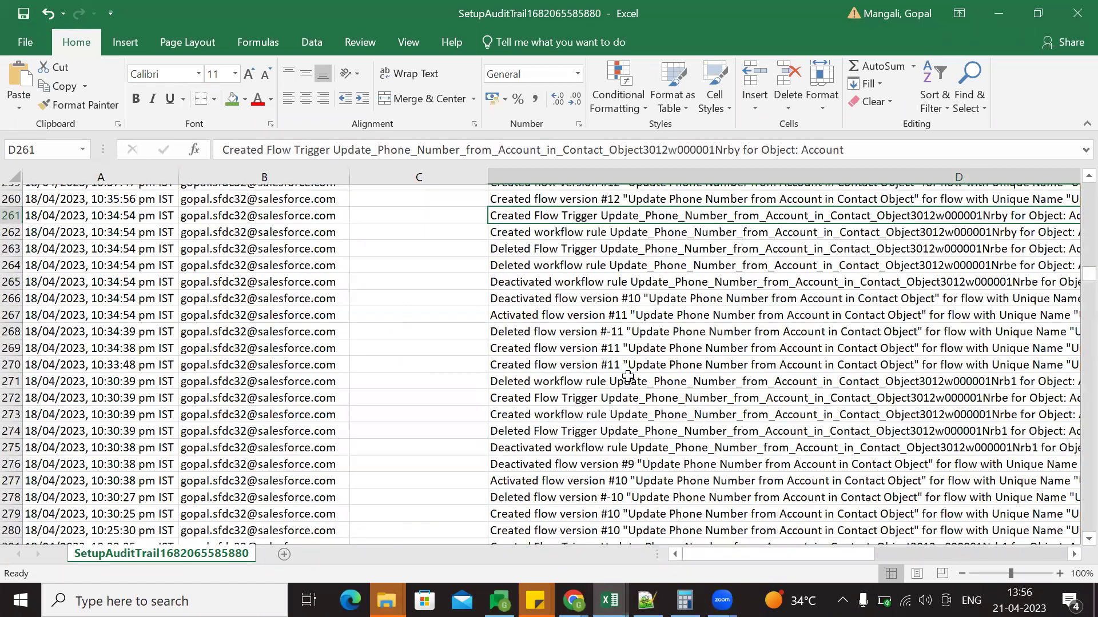
{"action": "scroll", "coordinate": [626, 372], "scroll_direction": "down", "scroll_amount": 5}
{"action": "left_click", "coordinate": [629, 374]}
{"action": "scroll", "coordinate": [632, 378], "scroll_direction": "down", "scroll_amount": 8}
{"action": "scroll", "coordinate": [646, 388], "scroll_direction": "down", "scroll_amount": 13}
{"action": "scroll", "coordinate": [649, 391], "scroll_direction": "down", "scroll_amount": 6}
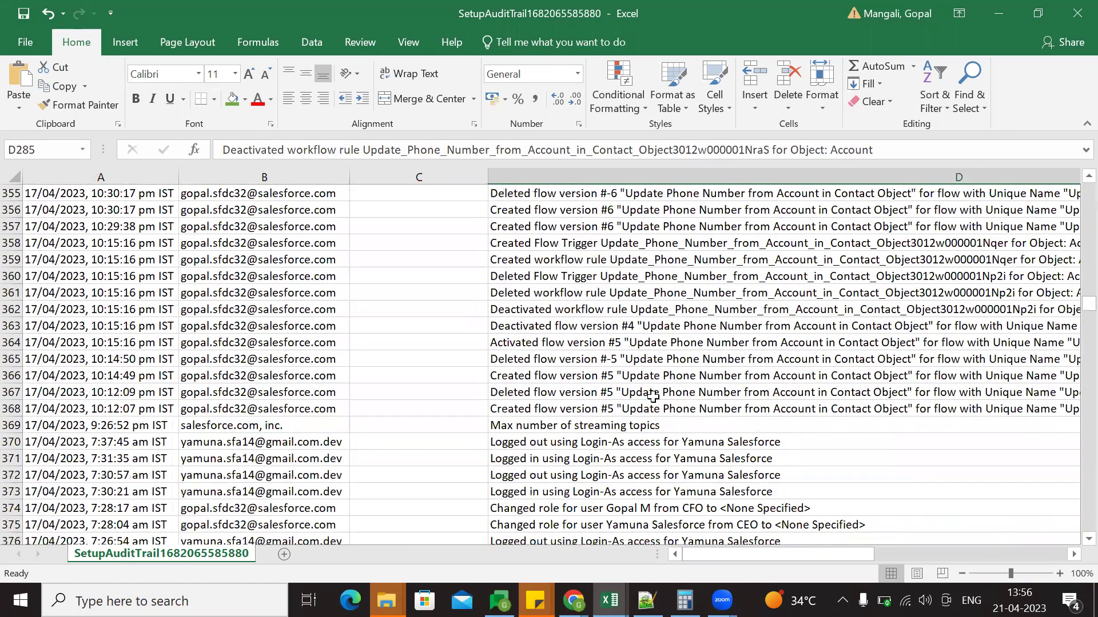
Review the older entries back to 14/04/2023 covering user role, account sharing, permission set and Admin1 profile changes
{"action": "scroll", "coordinate": [658, 393], "scroll_direction": "down", "scroll_amount": 4}
{"action": "left_click", "coordinate": [658, 393]}
{"action": "scroll", "coordinate": [663, 382], "scroll_direction": "down", "scroll_amount": 9}
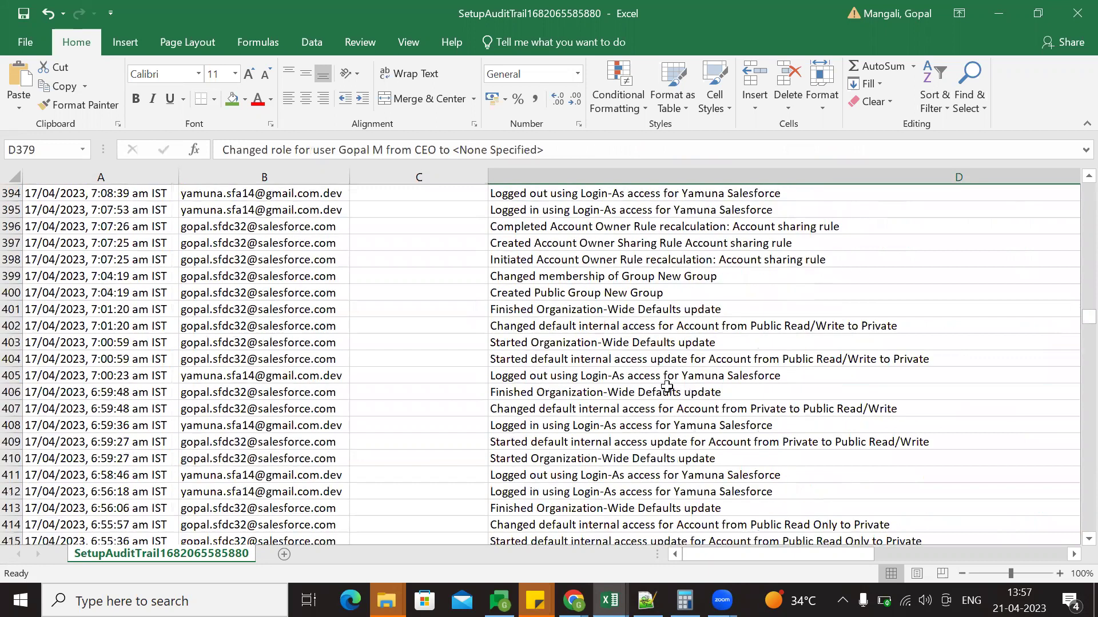
{"action": "scroll", "coordinate": [658, 386], "scroll_direction": "down", "scroll_amount": 5}
{"action": "left_click", "coordinate": [649, 391]}
{"action": "scroll", "coordinate": [643, 401], "scroll_direction": "down", "scroll_amount": 11}
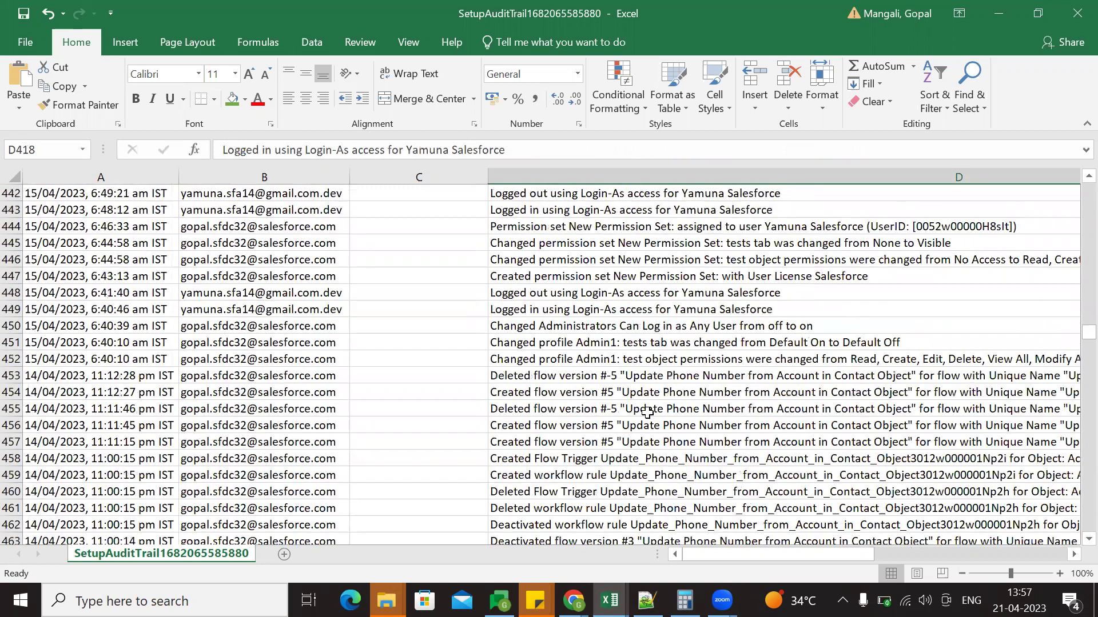
{"action": "scroll", "coordinate": [646, 409], "scroll_direction": "down", "scroll_amount": 20}
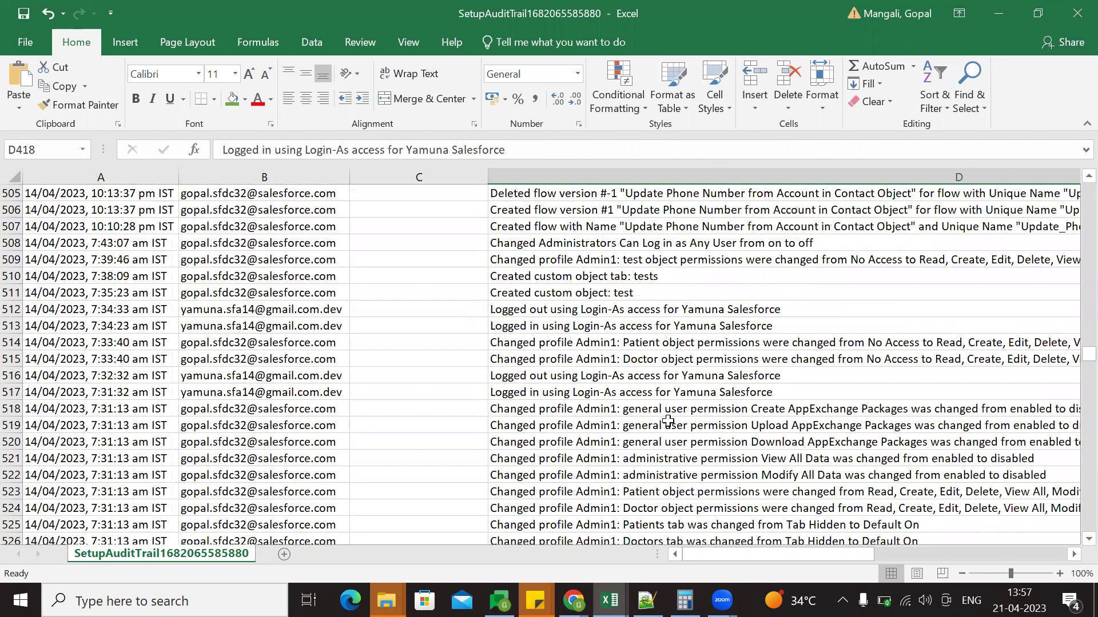
{"action": "scroll", "coordinate": [668, 421], "scroll_direction": "down", "scroll_amount": 4}
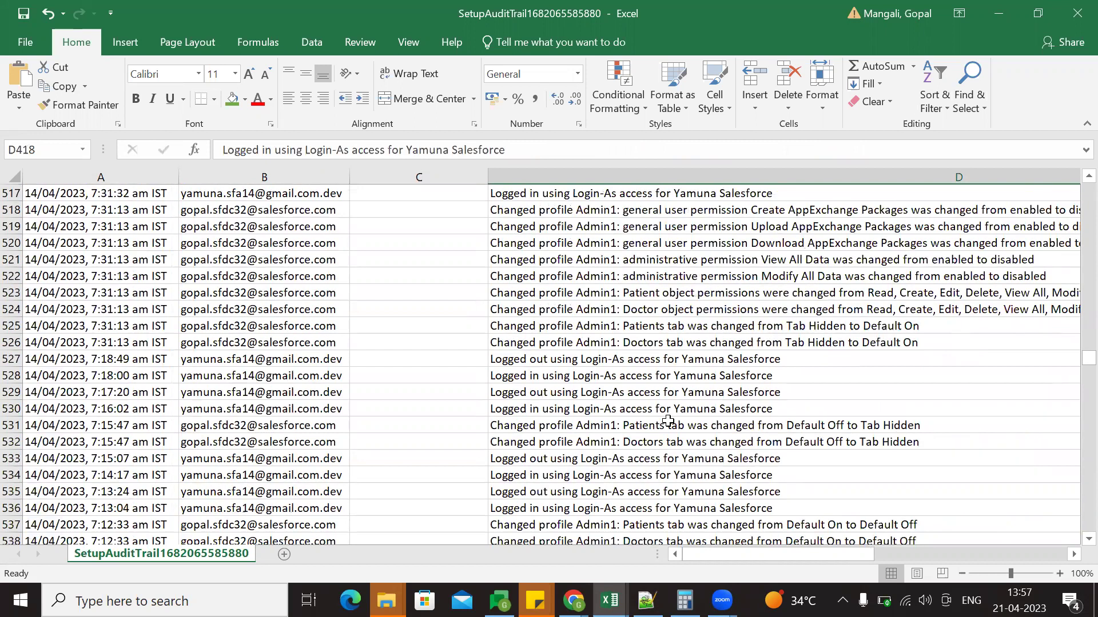
Switch back to Salesforce in Chrome, revisit the Account Fields & Relationships page, and return to the newest setup audit trail entries
{"action": "left_click", "coordinate": [997, 13]}
{"action": "left_click", "coordinate": [997, 14]}
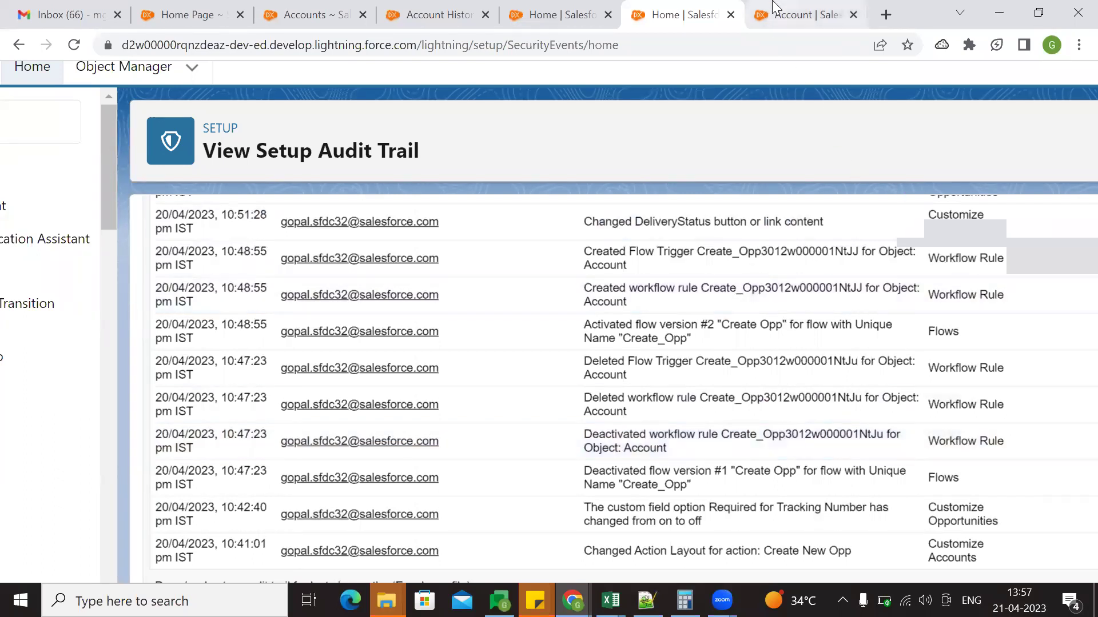
{"action": "left_click", "coordinate": [807, 15]}
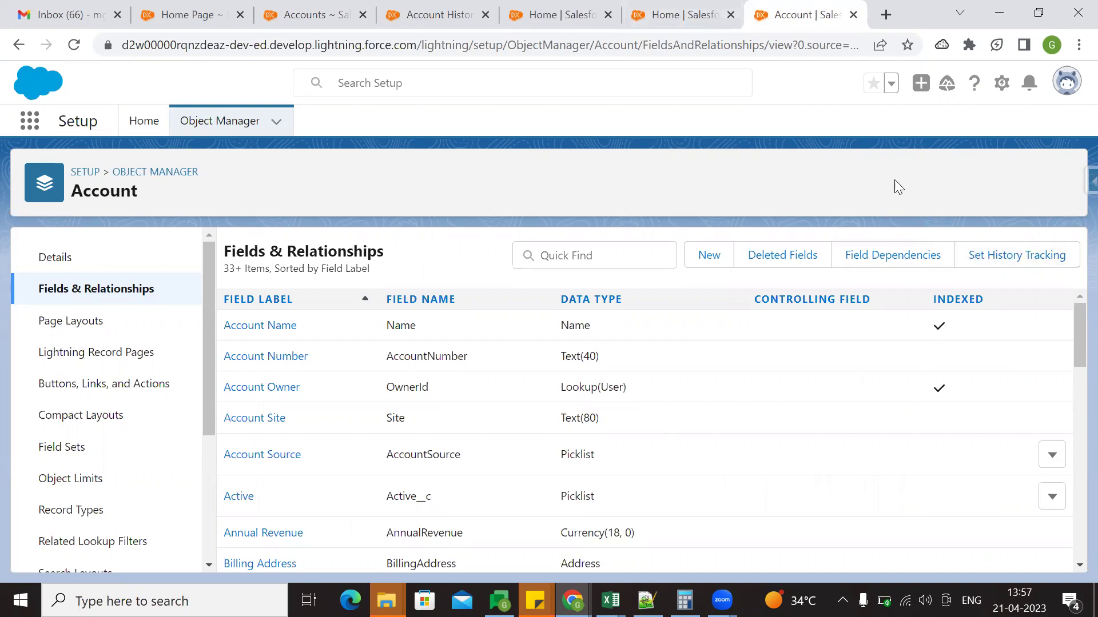
{"action": "left_click", "coordinate": [700, 12]}
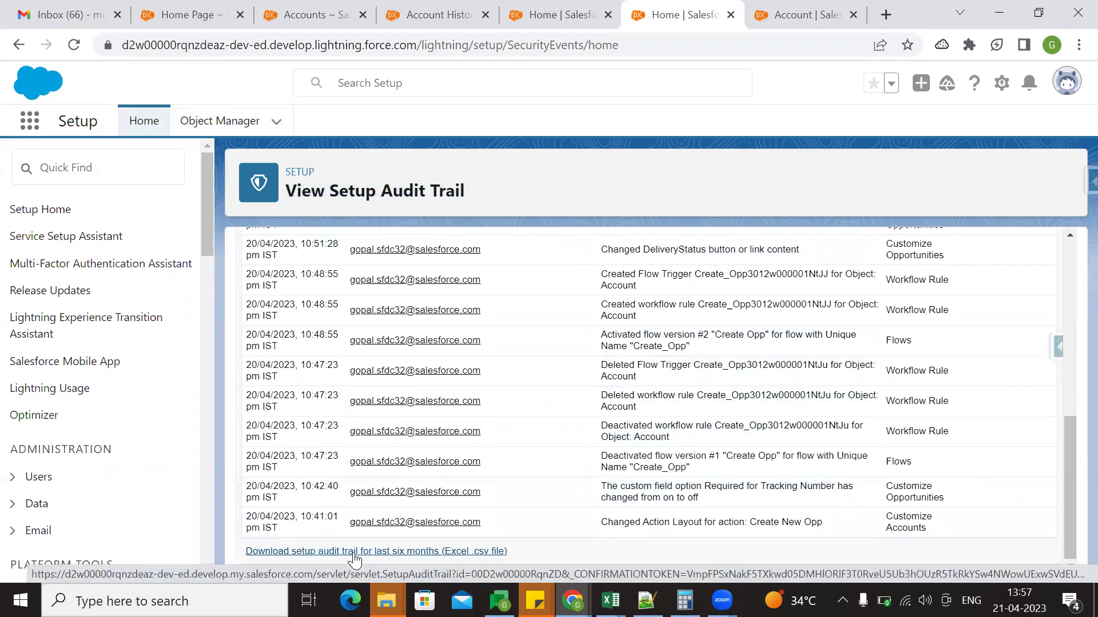
{"action": "scroll", "coordinate": [686, 423], "scroll_direction": "up", "scroll_amount": 10}
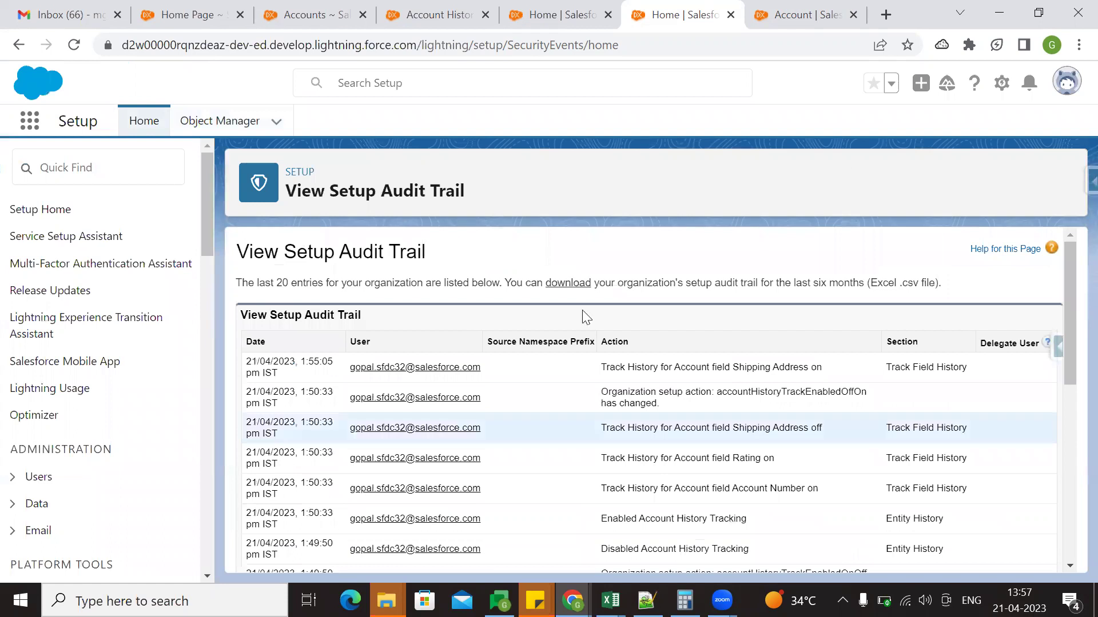